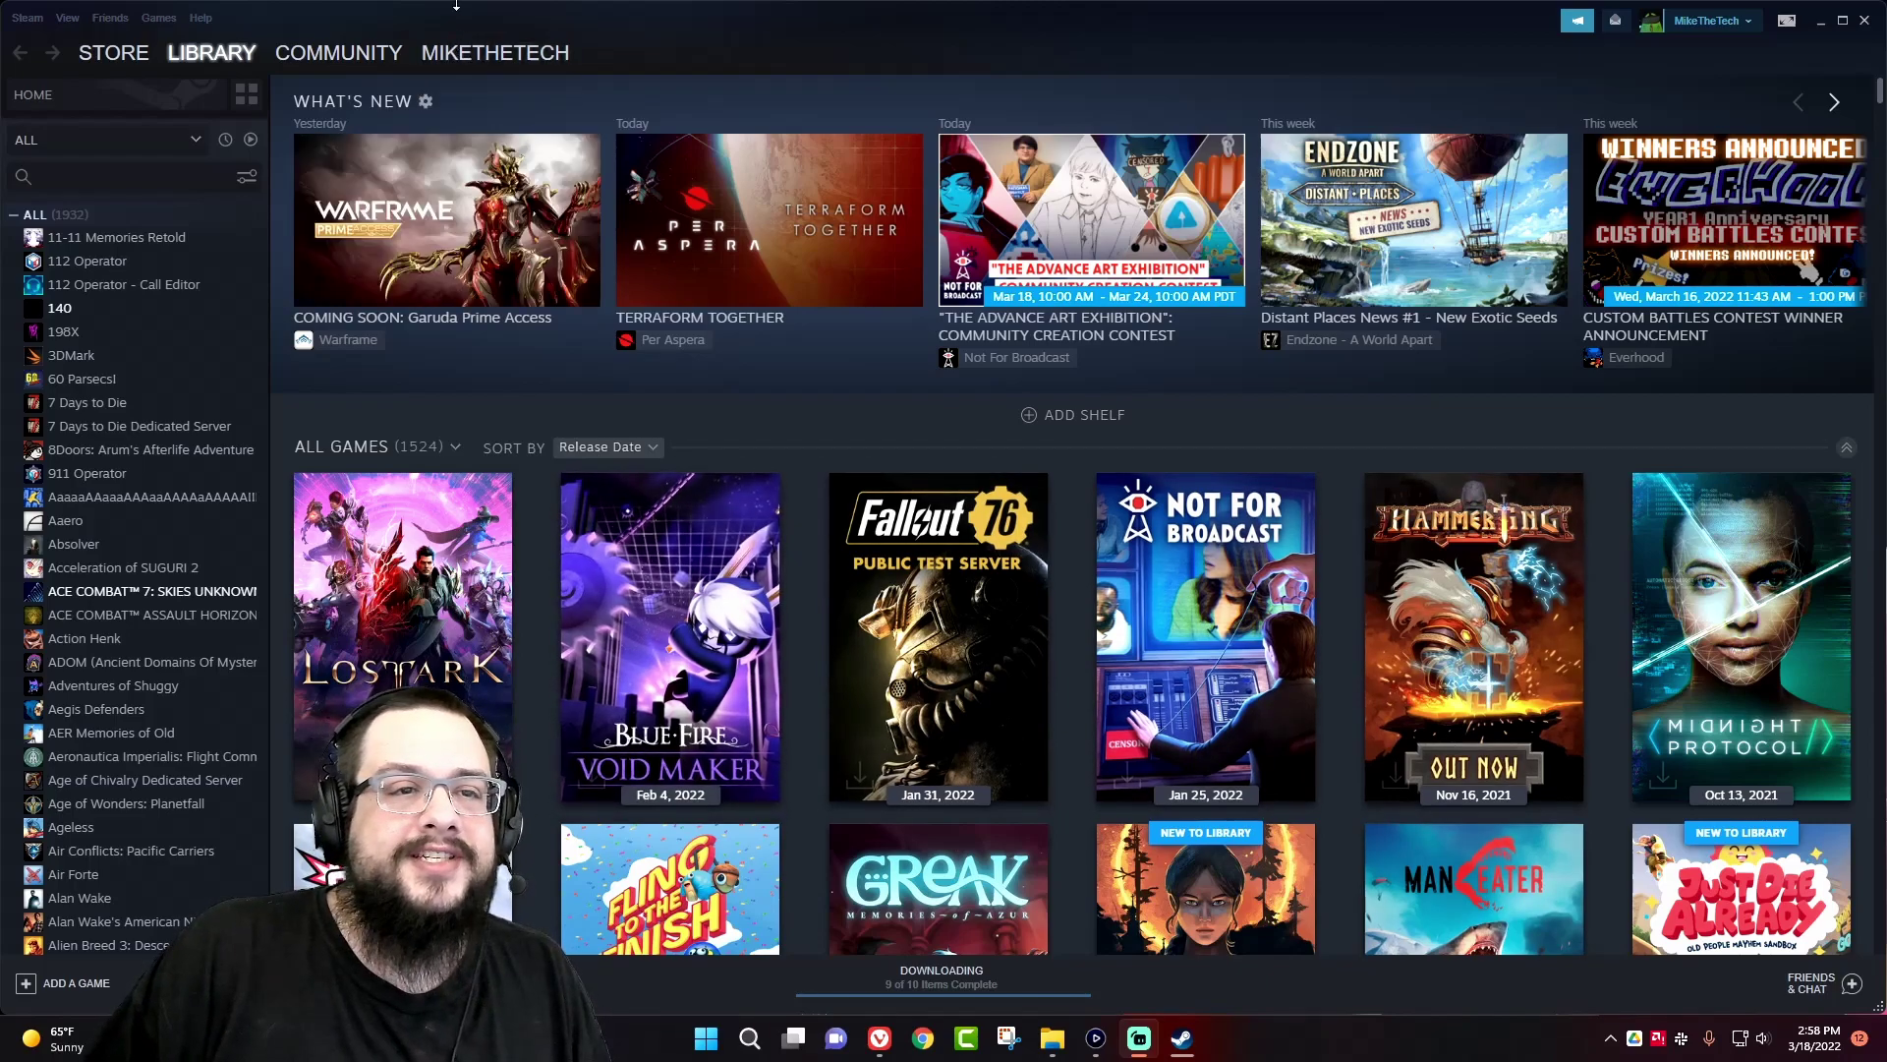
Bring Steam back to the front and open the Remote Play settings page.
drag(479, 18, 554, 2)
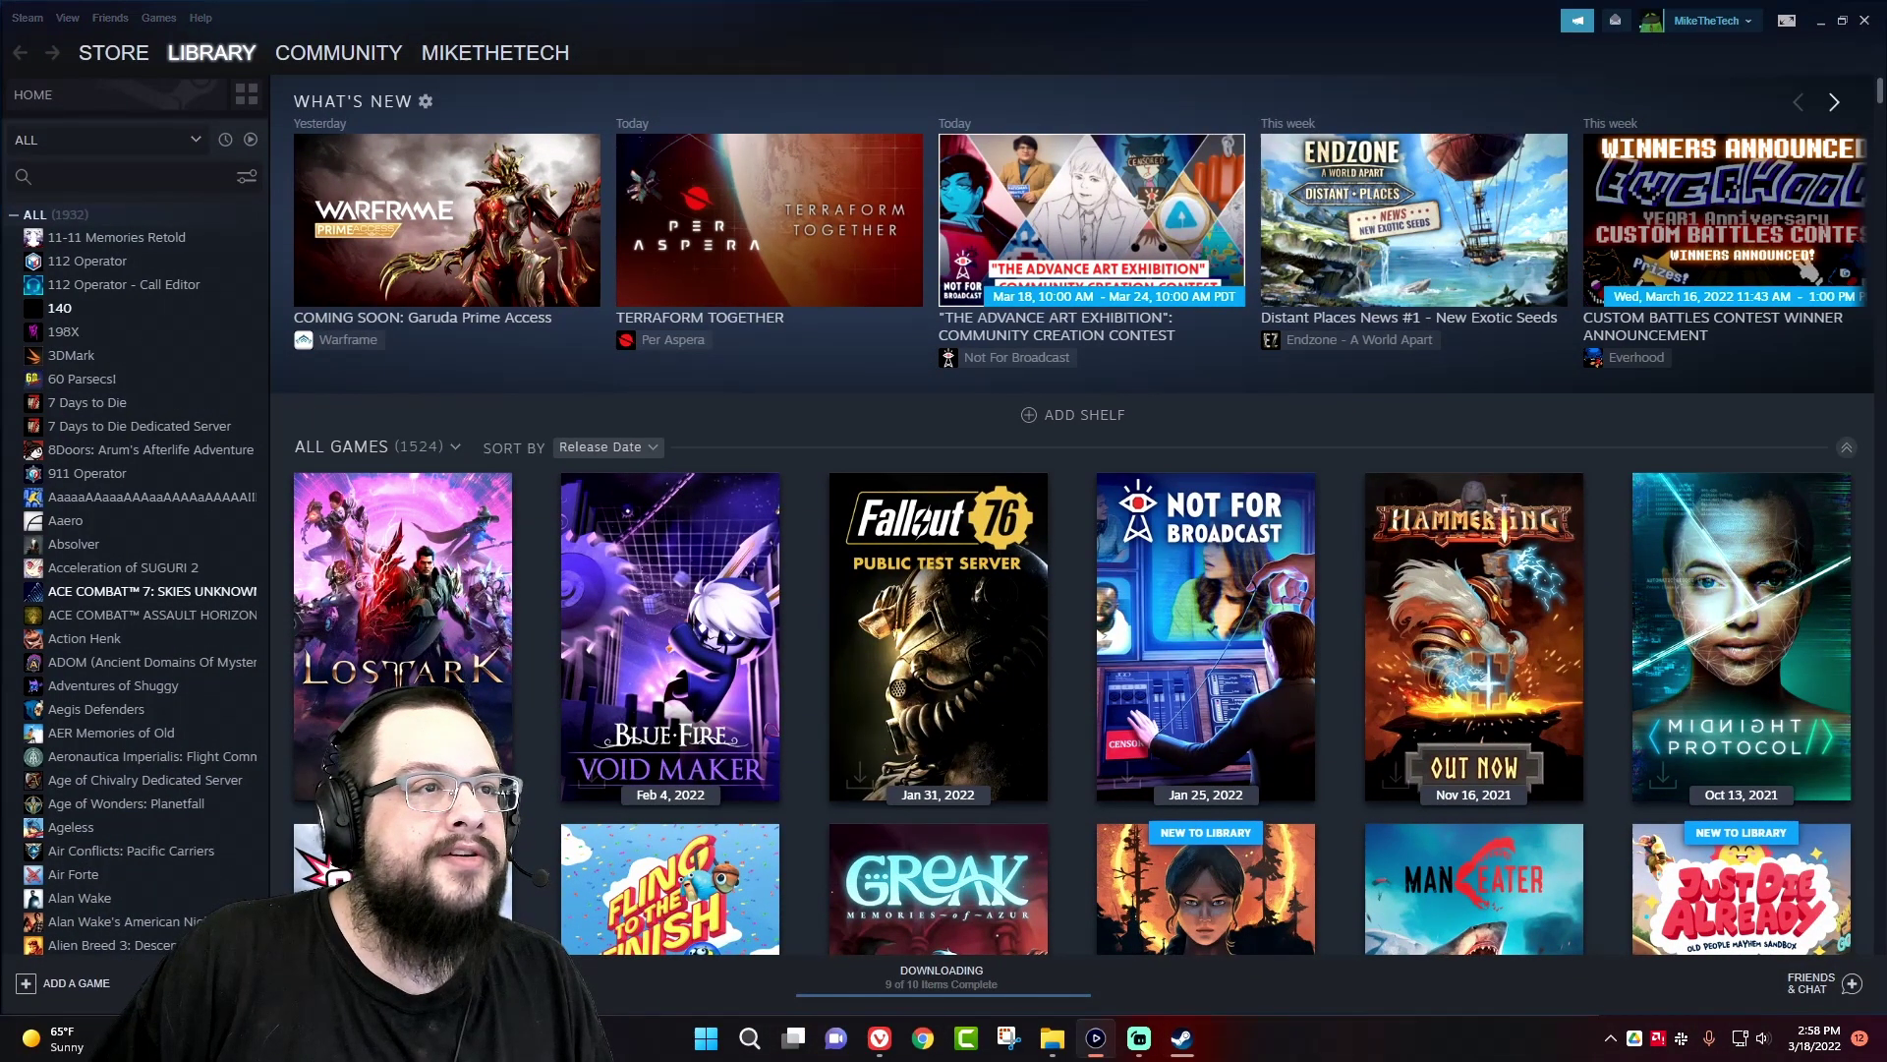
drag(2, 29, 0, 257)
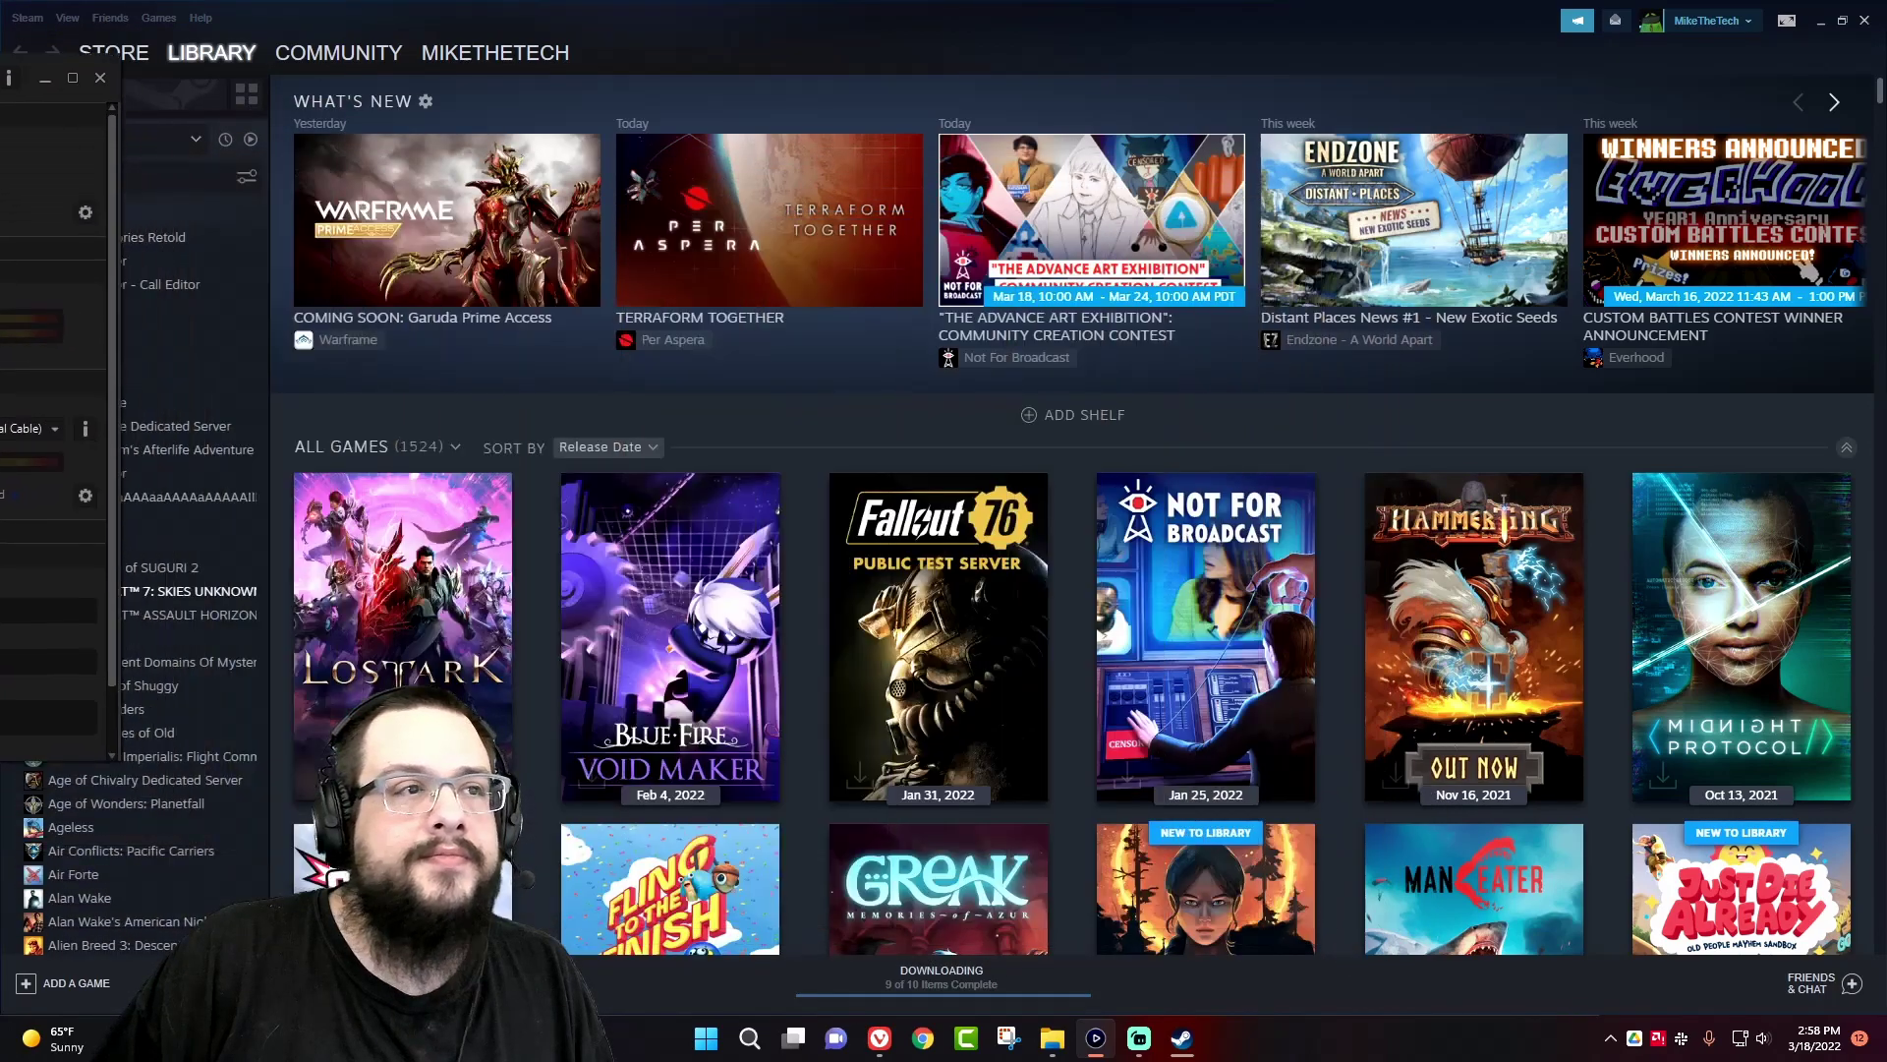
click(602, 33)
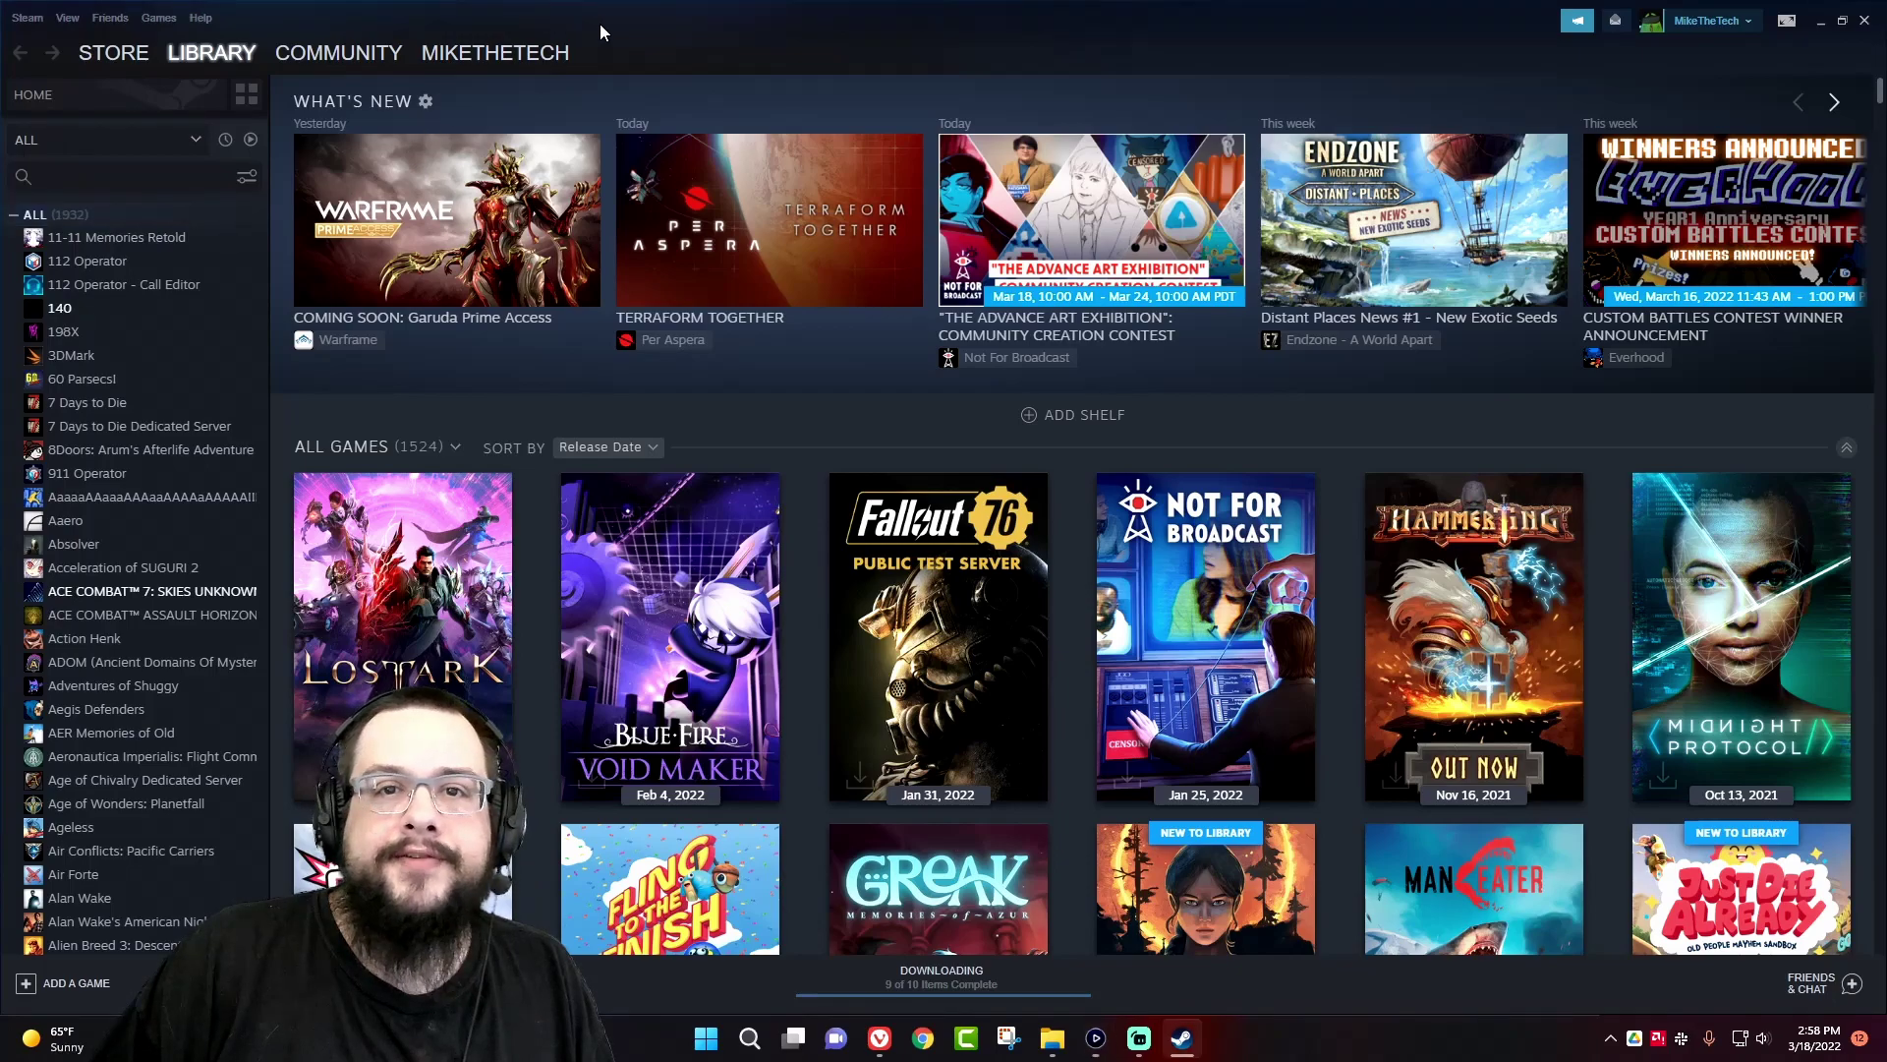
click(25, 20)
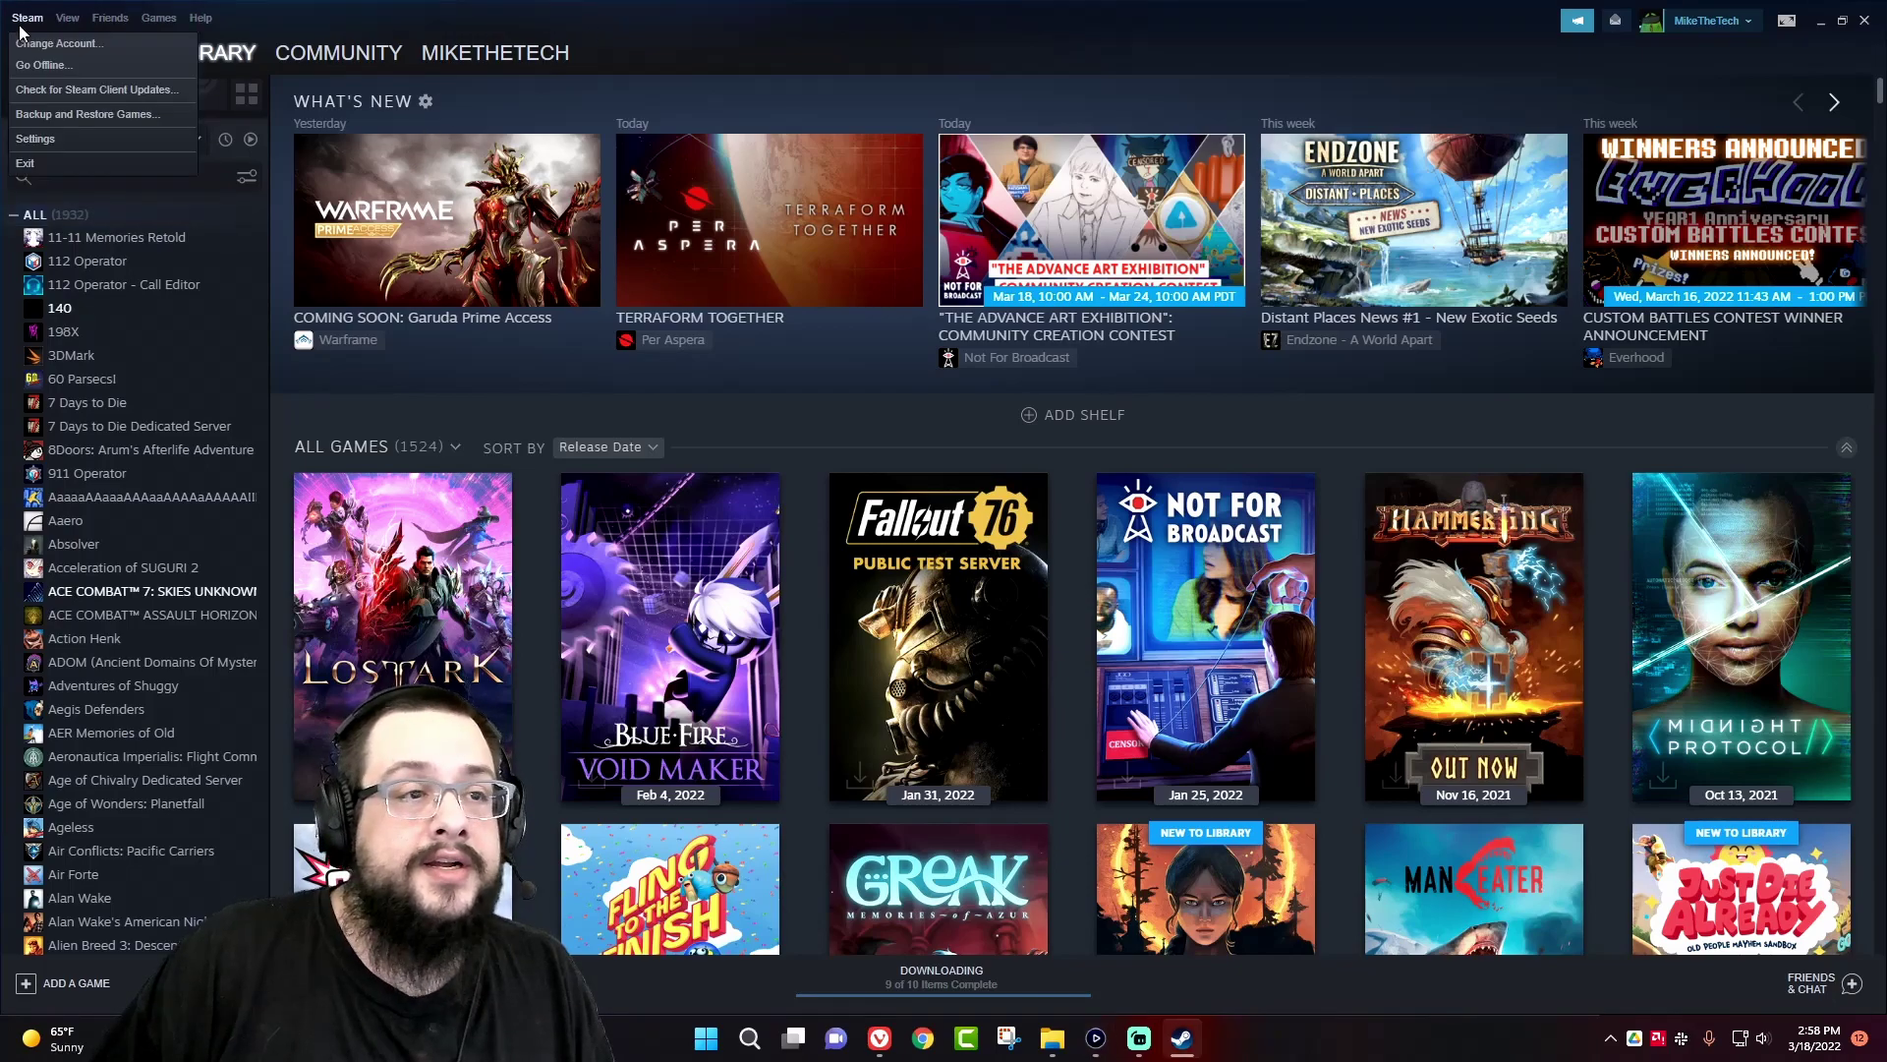
click(39, 139)
click(455, 394)
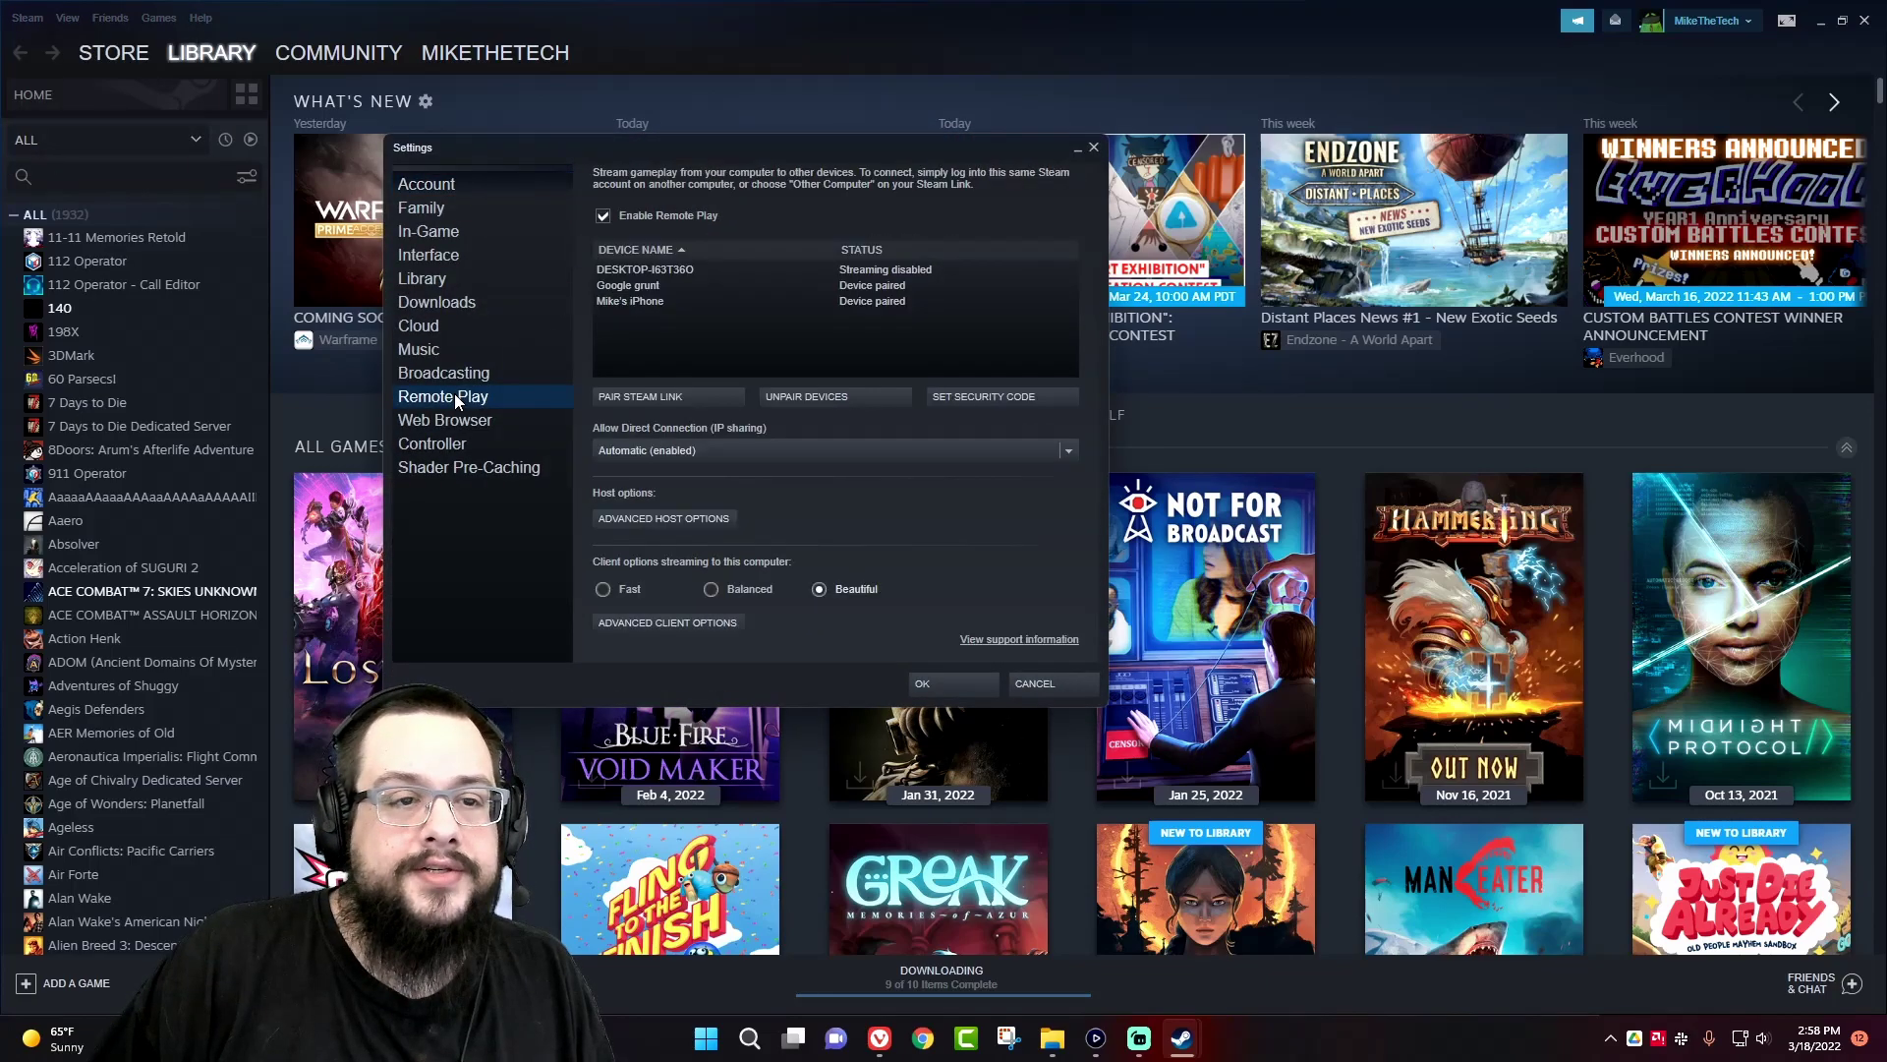
Unpair all paired devices, including DESKTOP-I63T36O, then uncheck Enable Remote Play.
click(653, 299)
shift+click(634, 270)
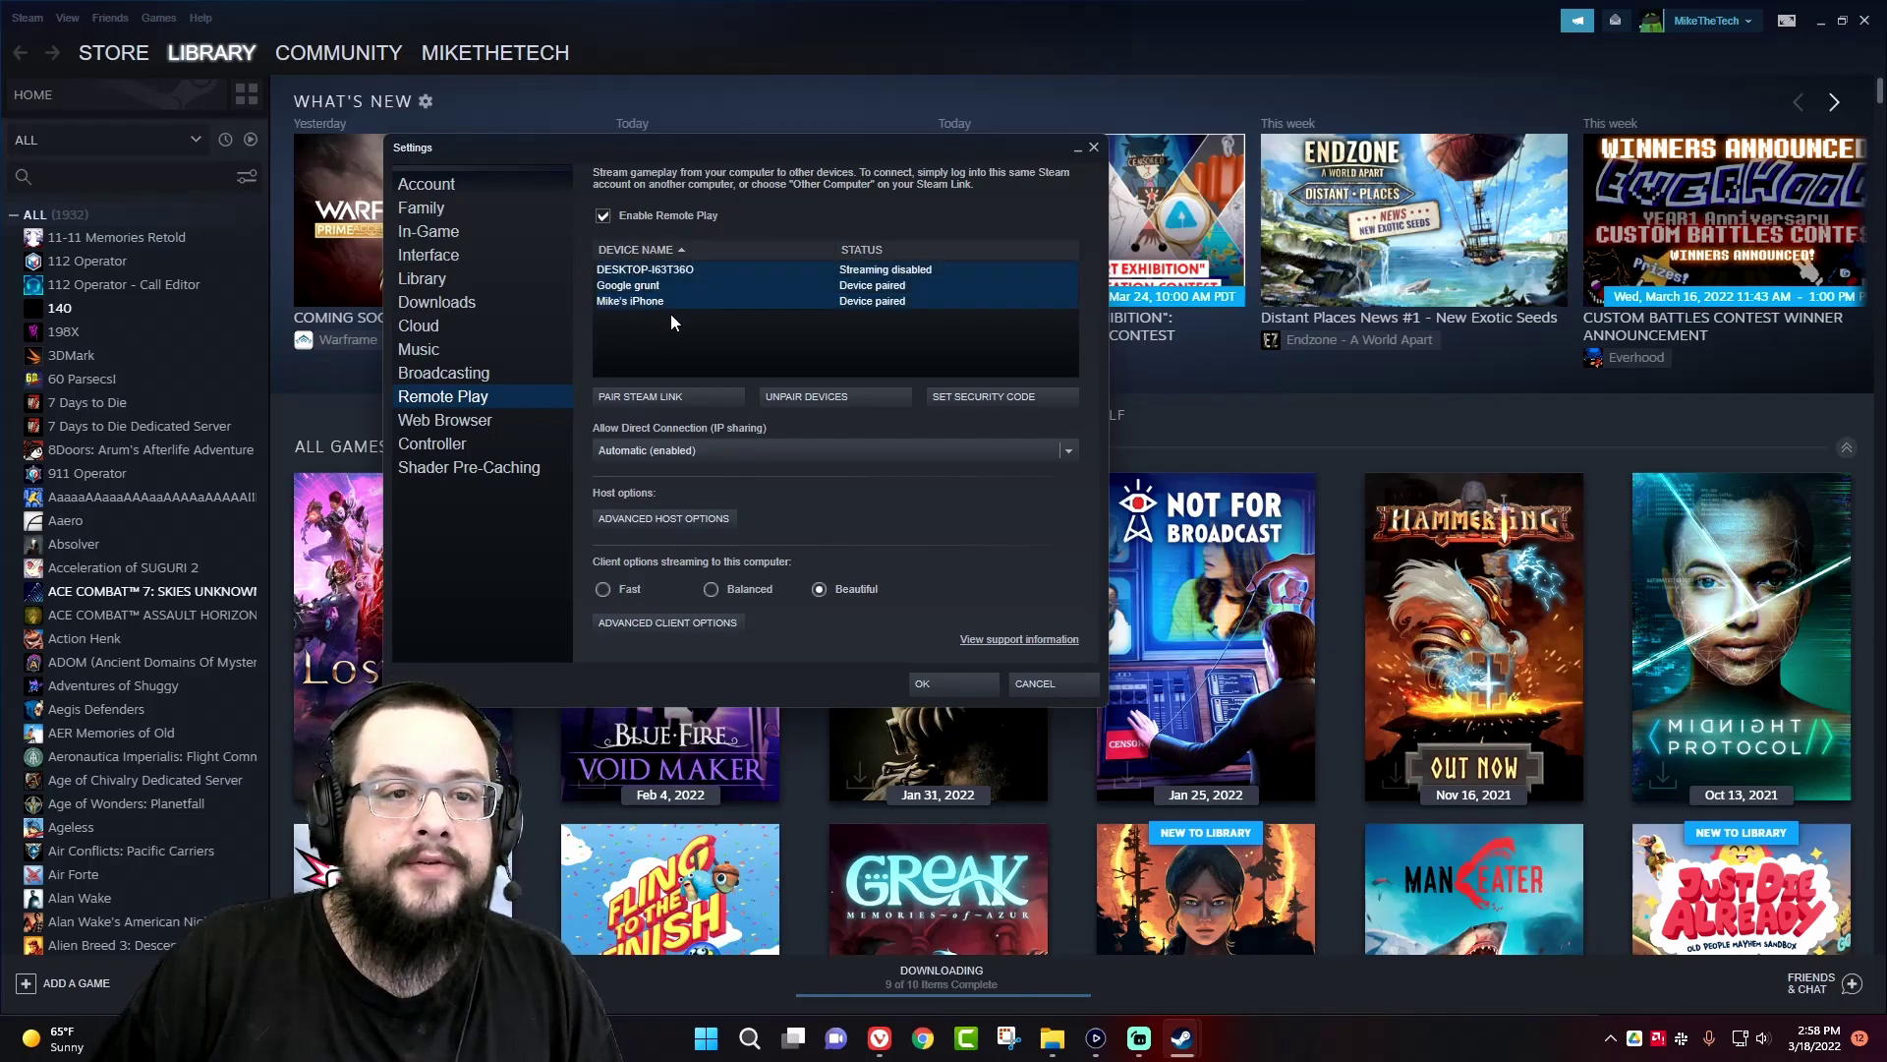
click(834, 402)
click(923, 523)
click(666, 264)
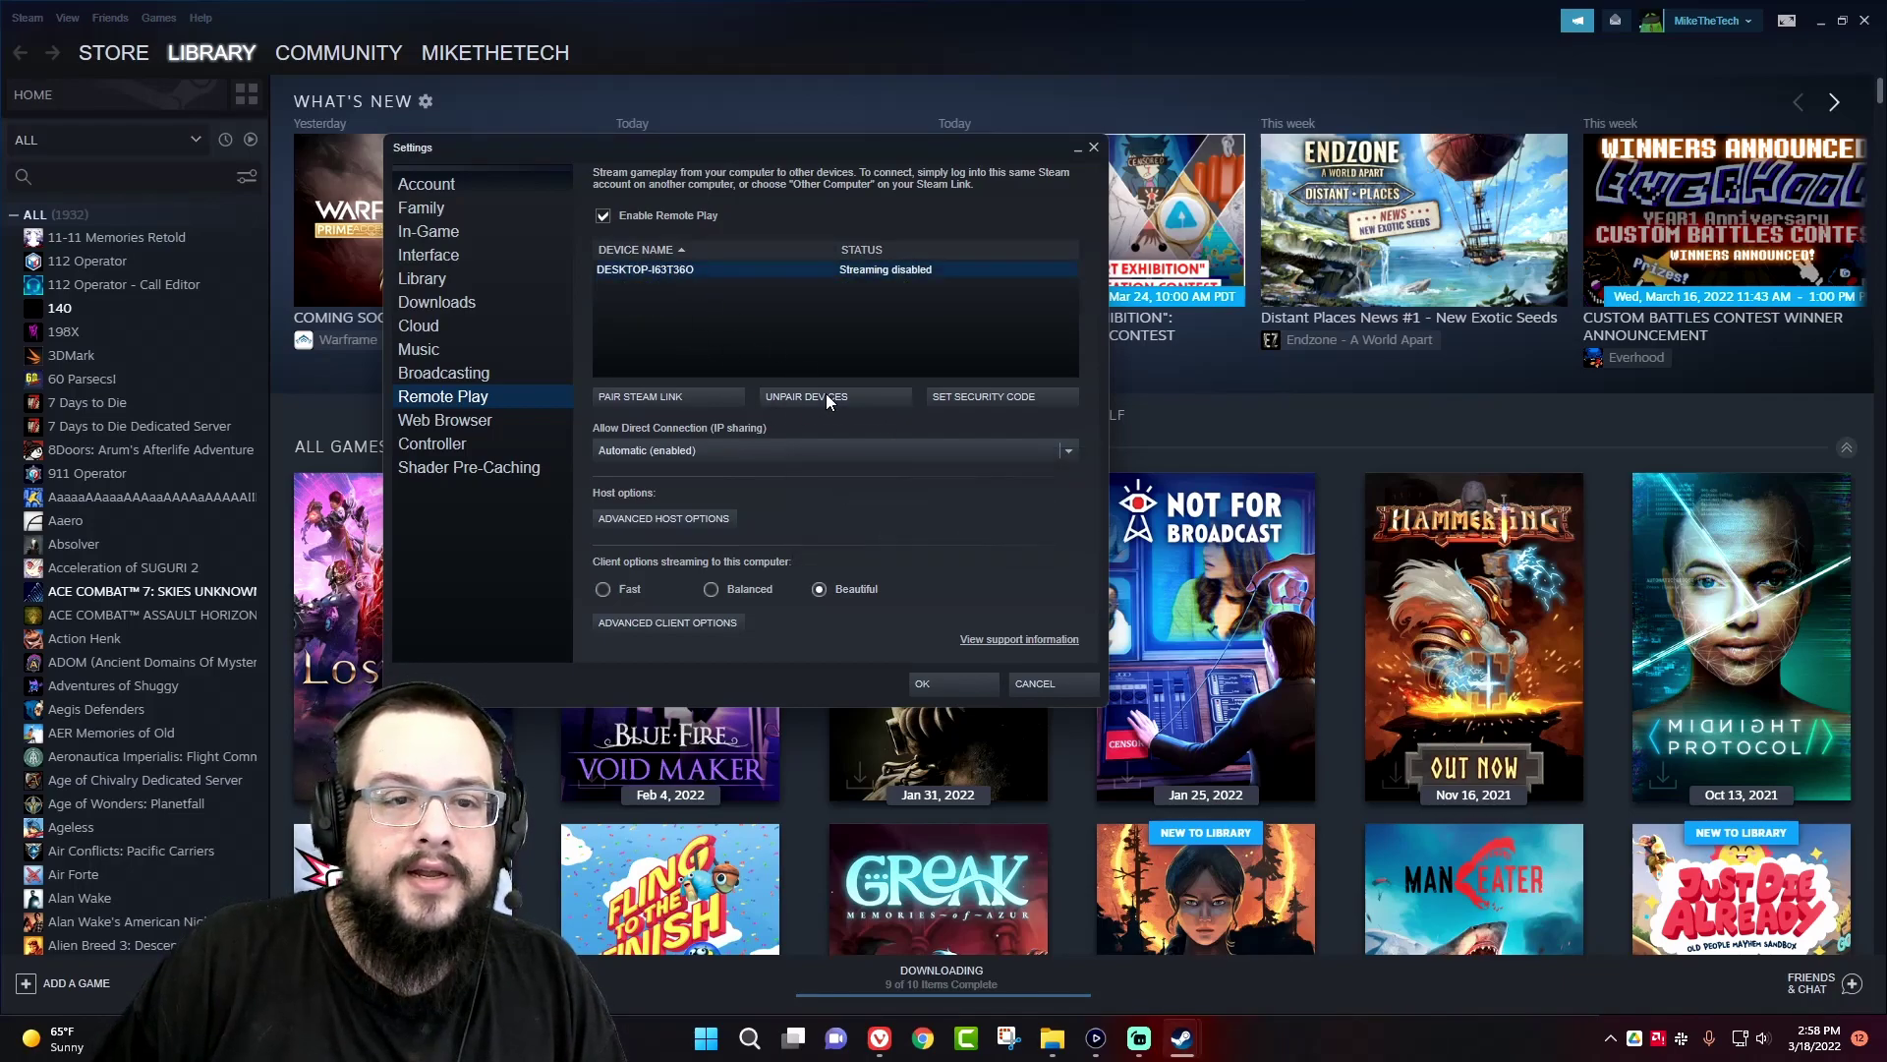
click(826, 395)
click(918, 531)
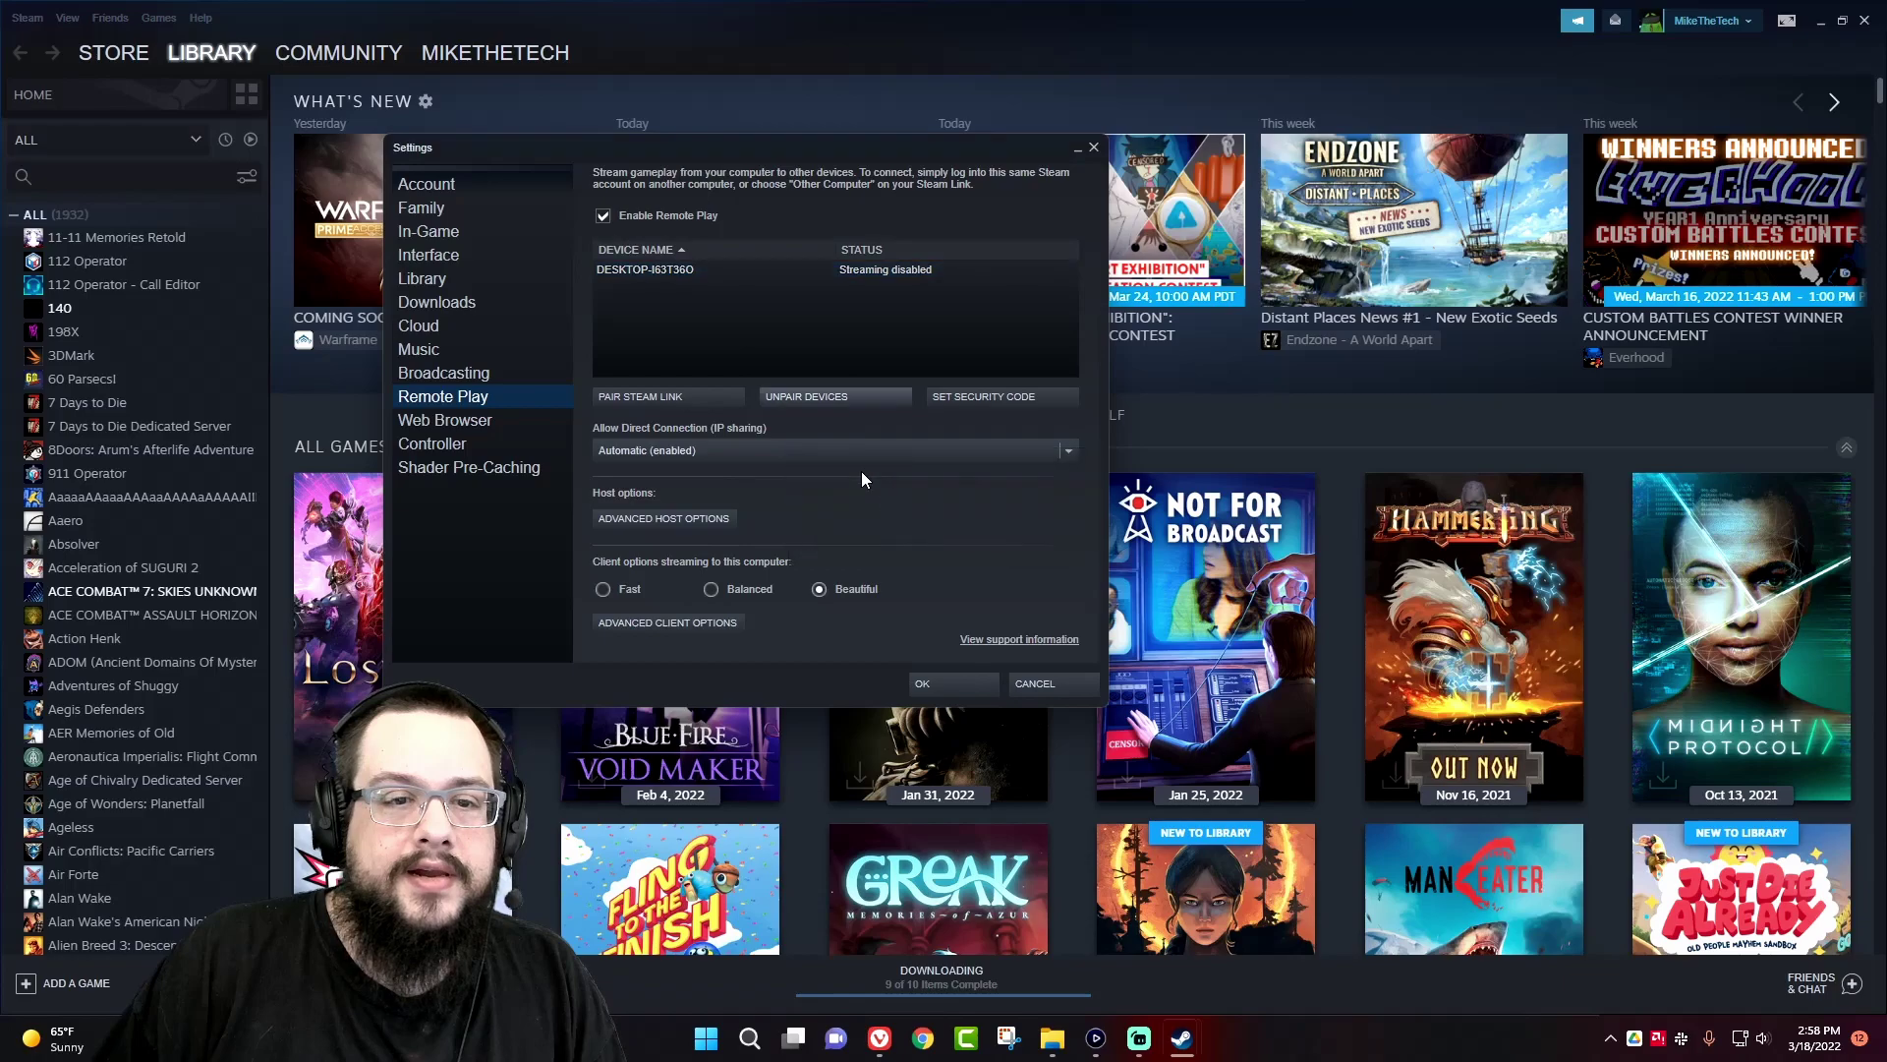
click(633, 217)
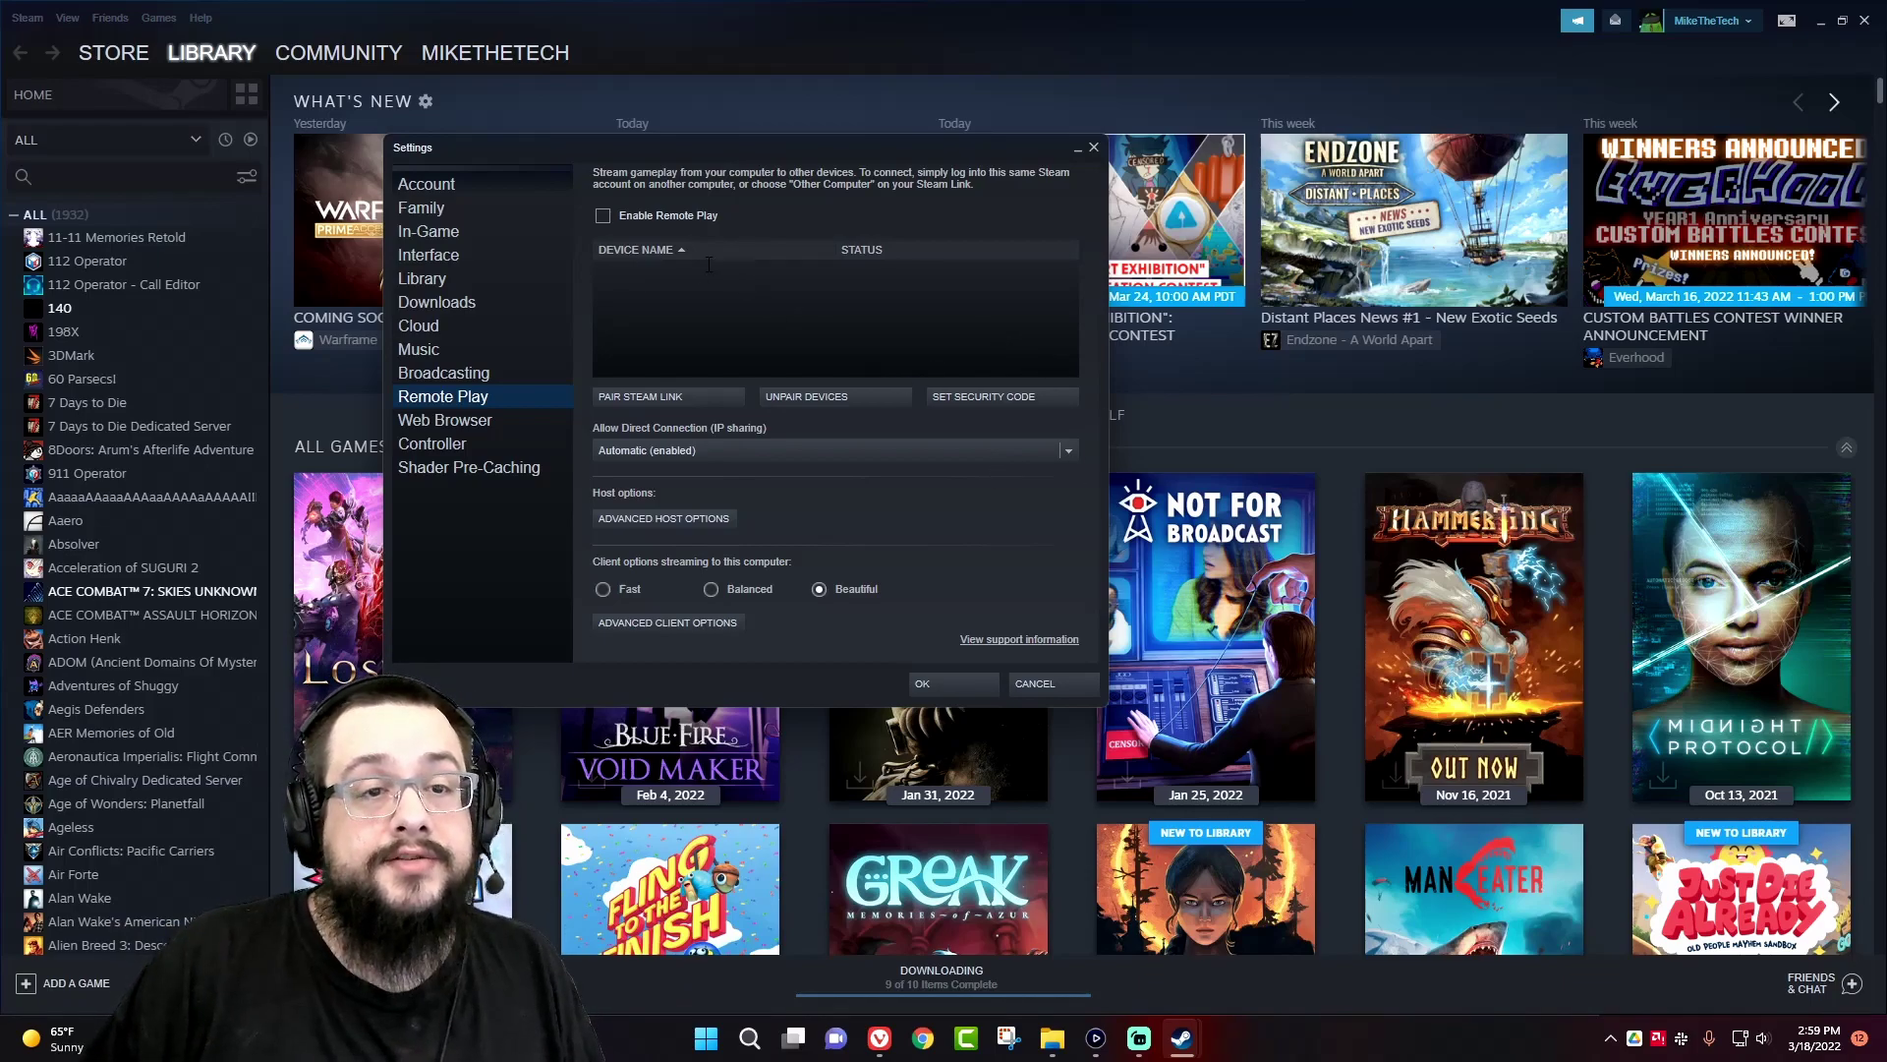
Re-check Enable Remote Play and select the DESKTOP-I63T36O host in the device list.
click(603, 215)
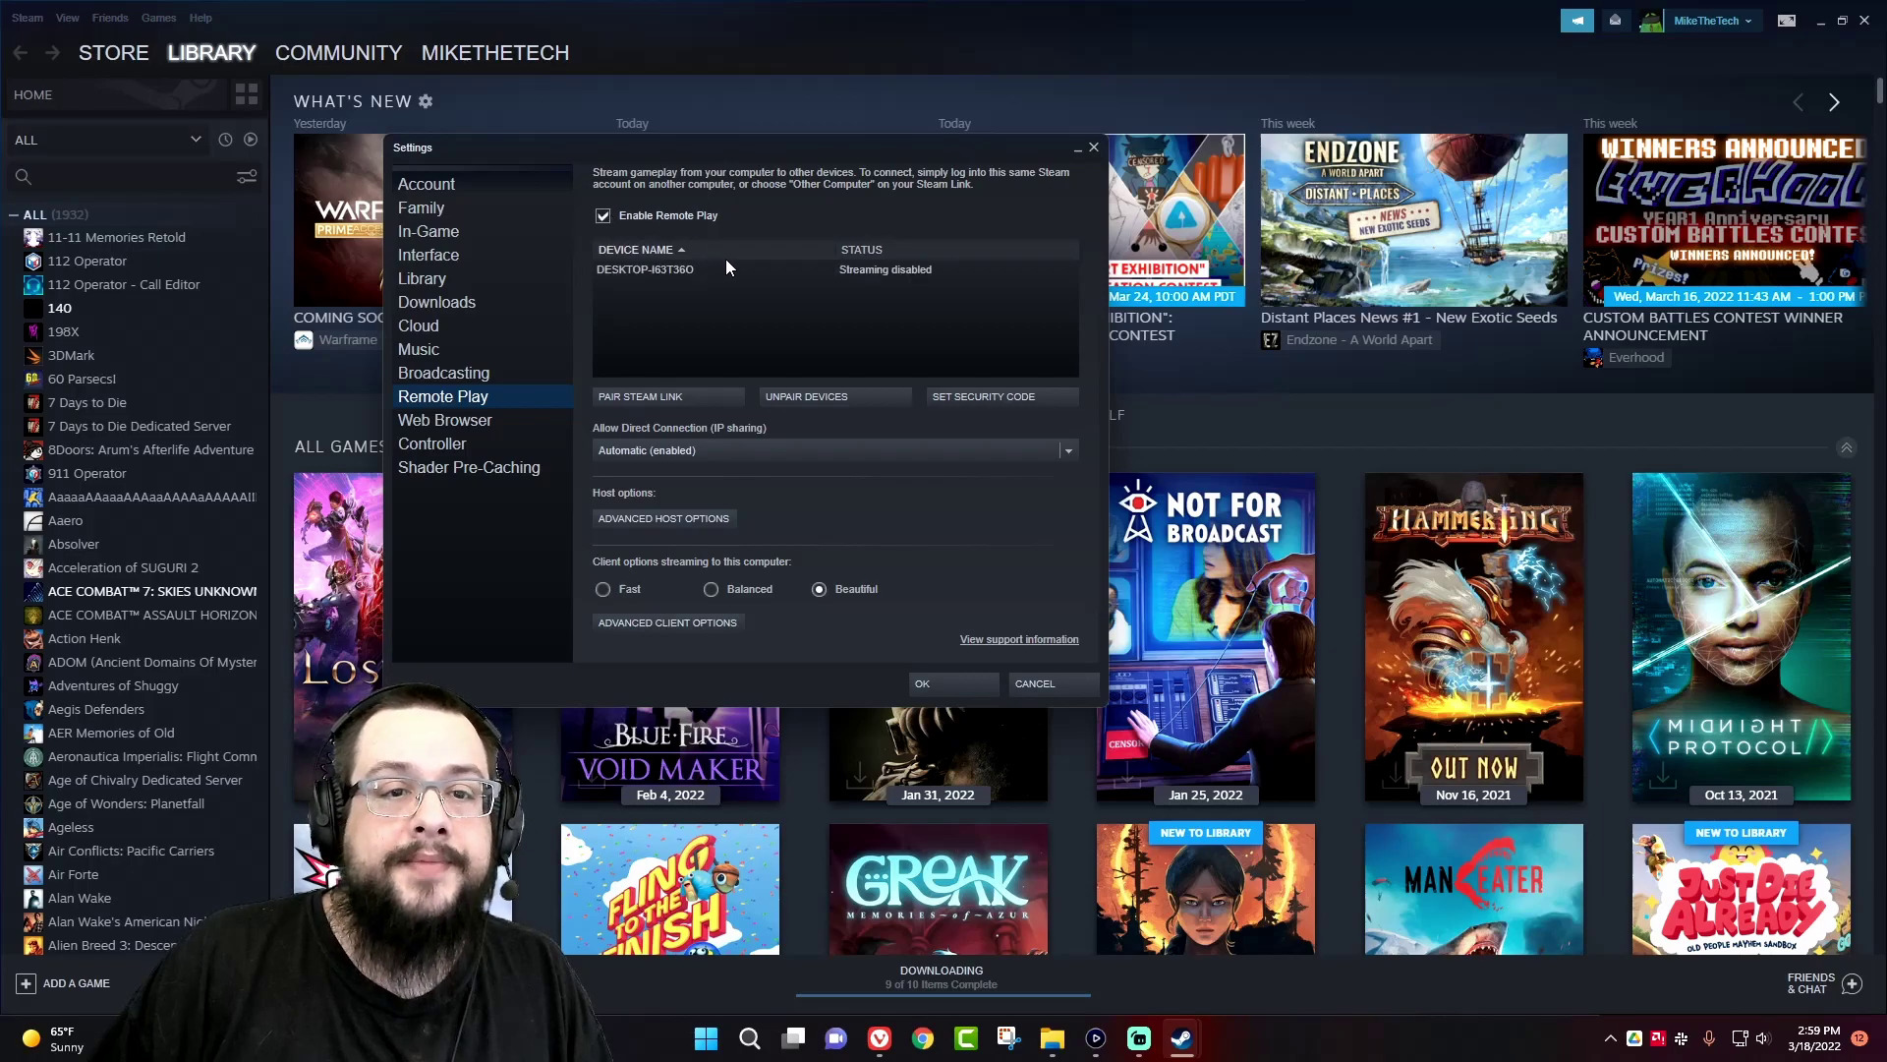
click(658, 272)
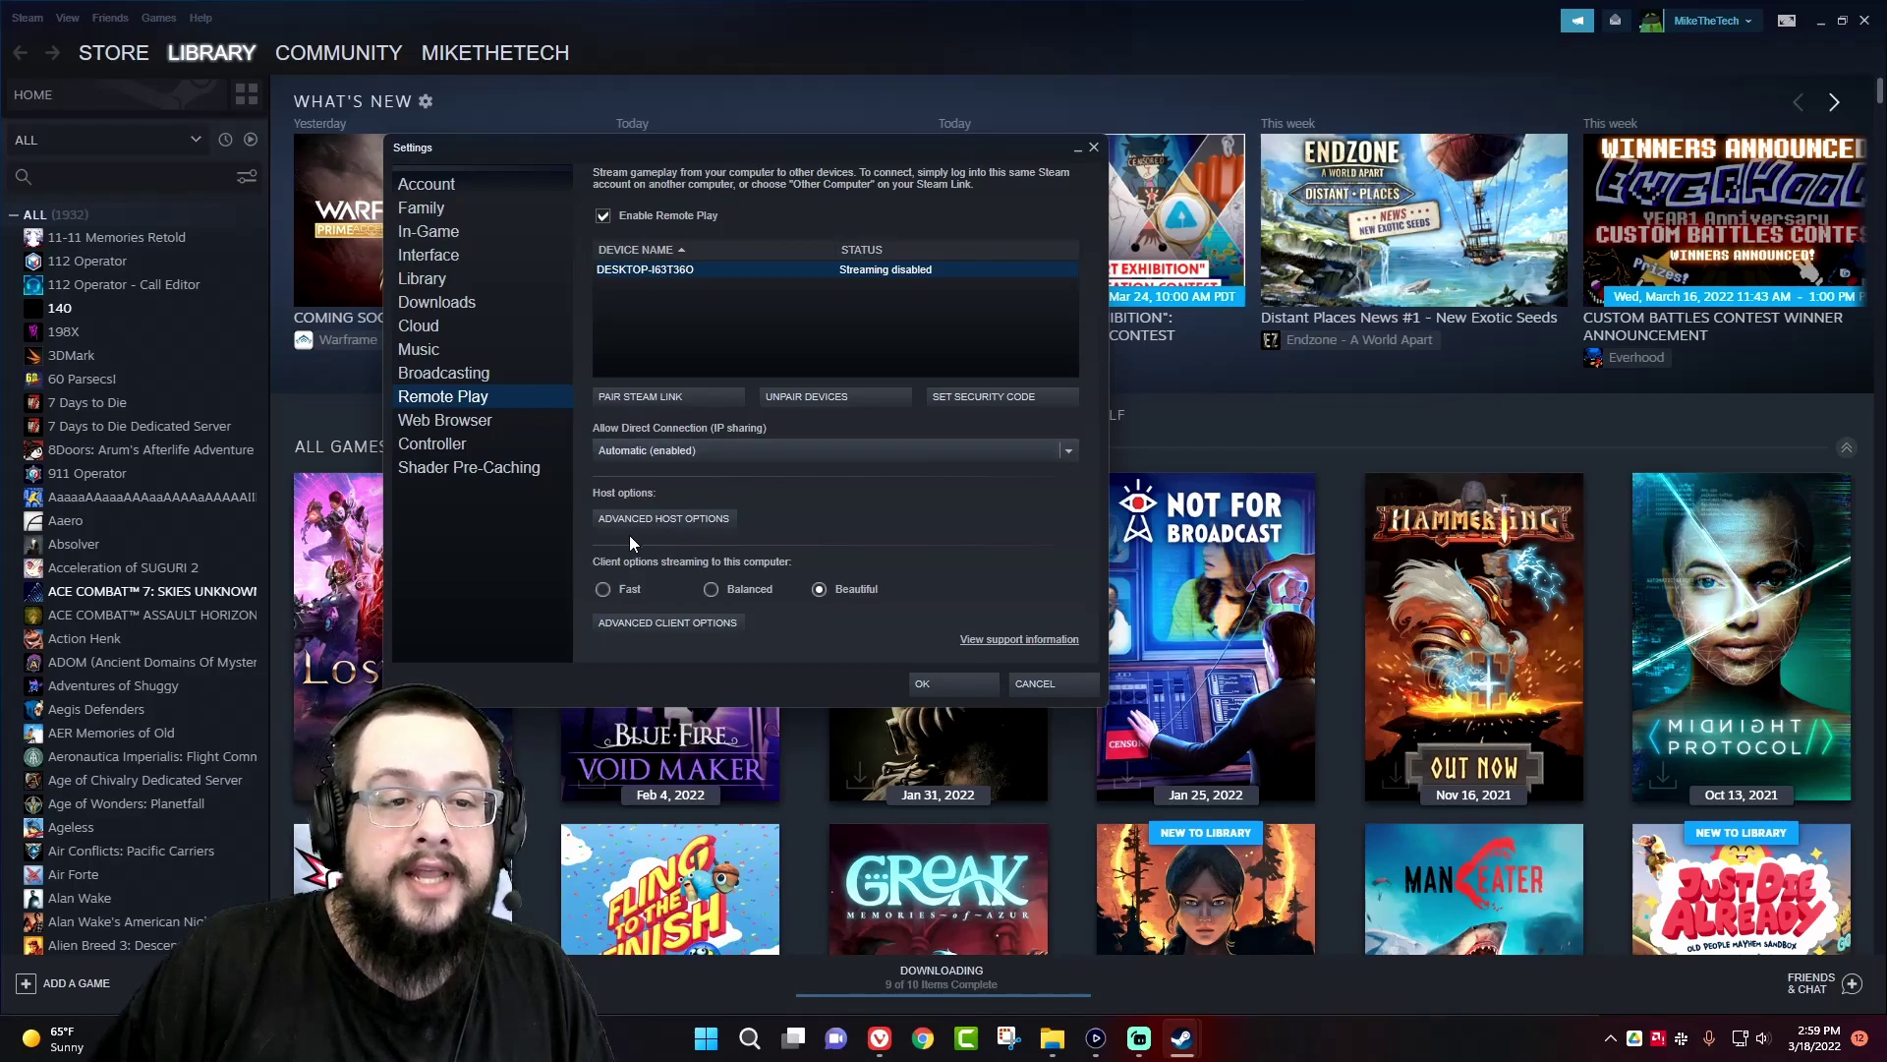
Open Advanced Host Options from the Remote Play settings page.
click(684, 515)
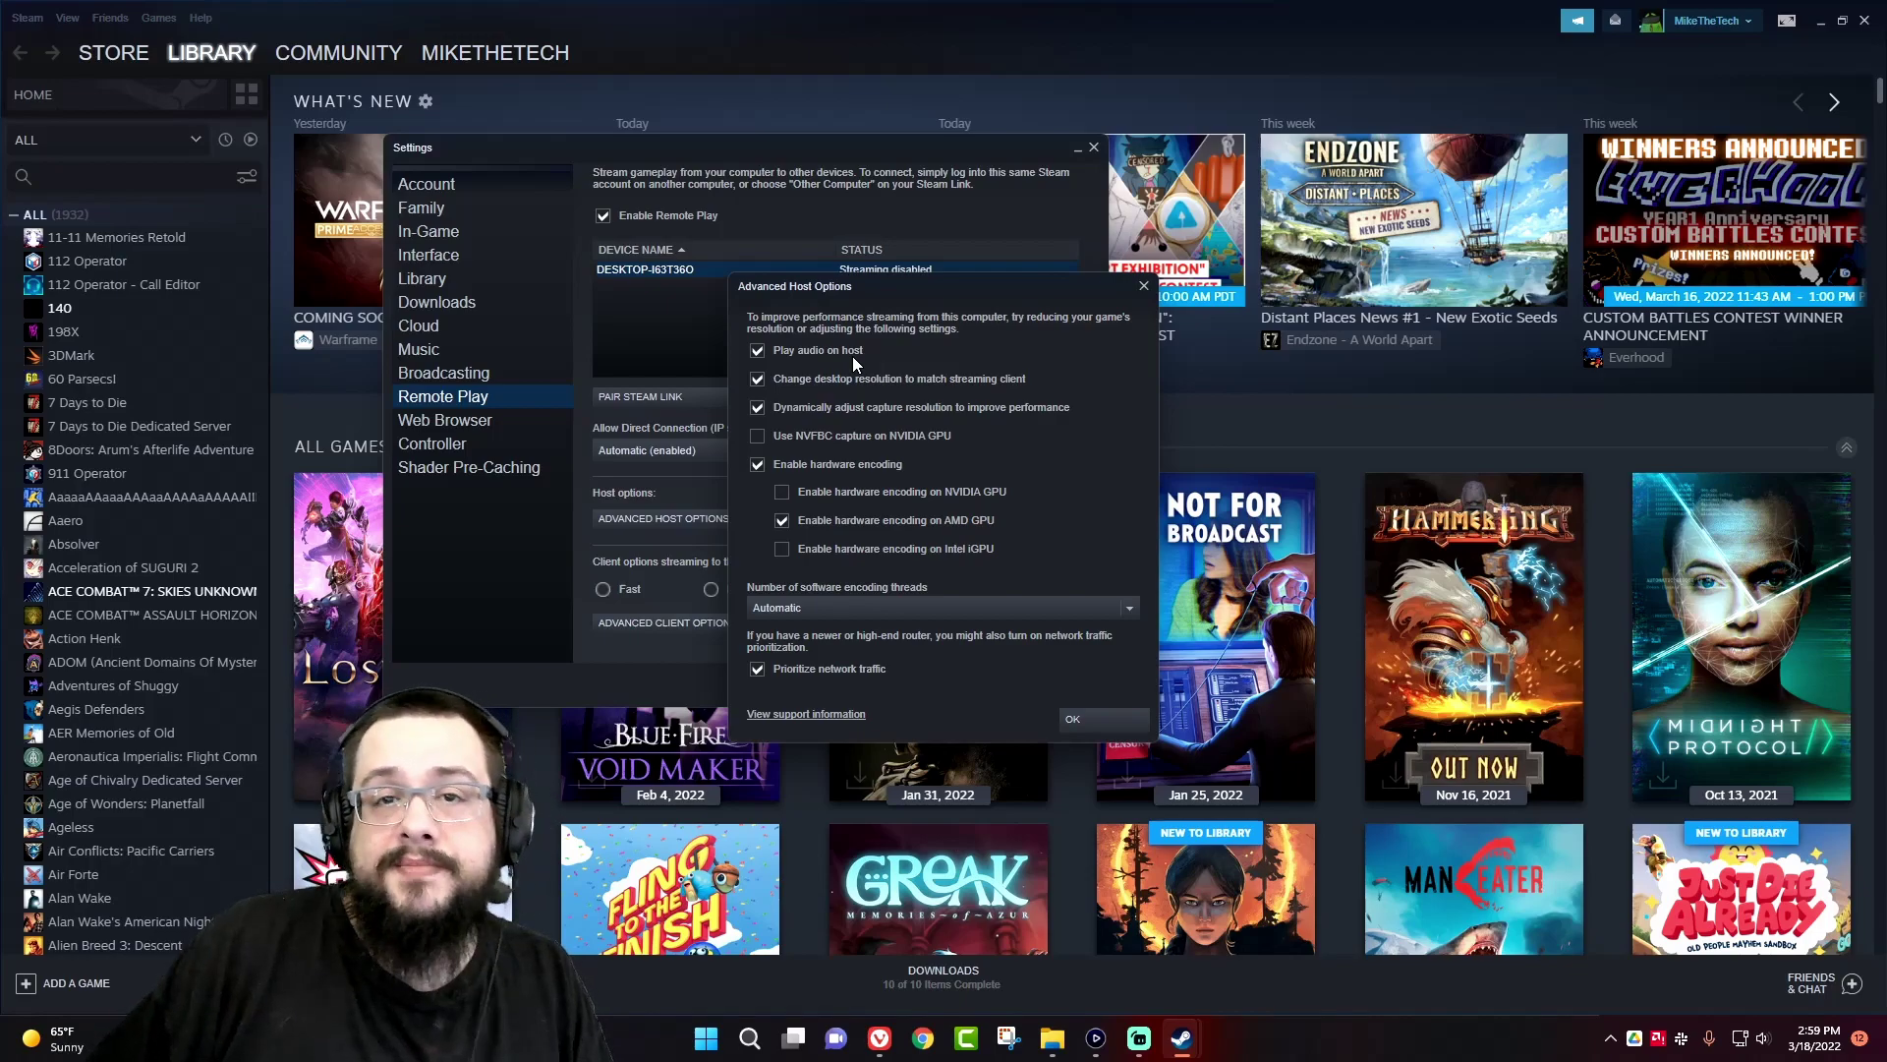
Uncheck Play audio on host in Advanced Host Options.
click(758, 354)
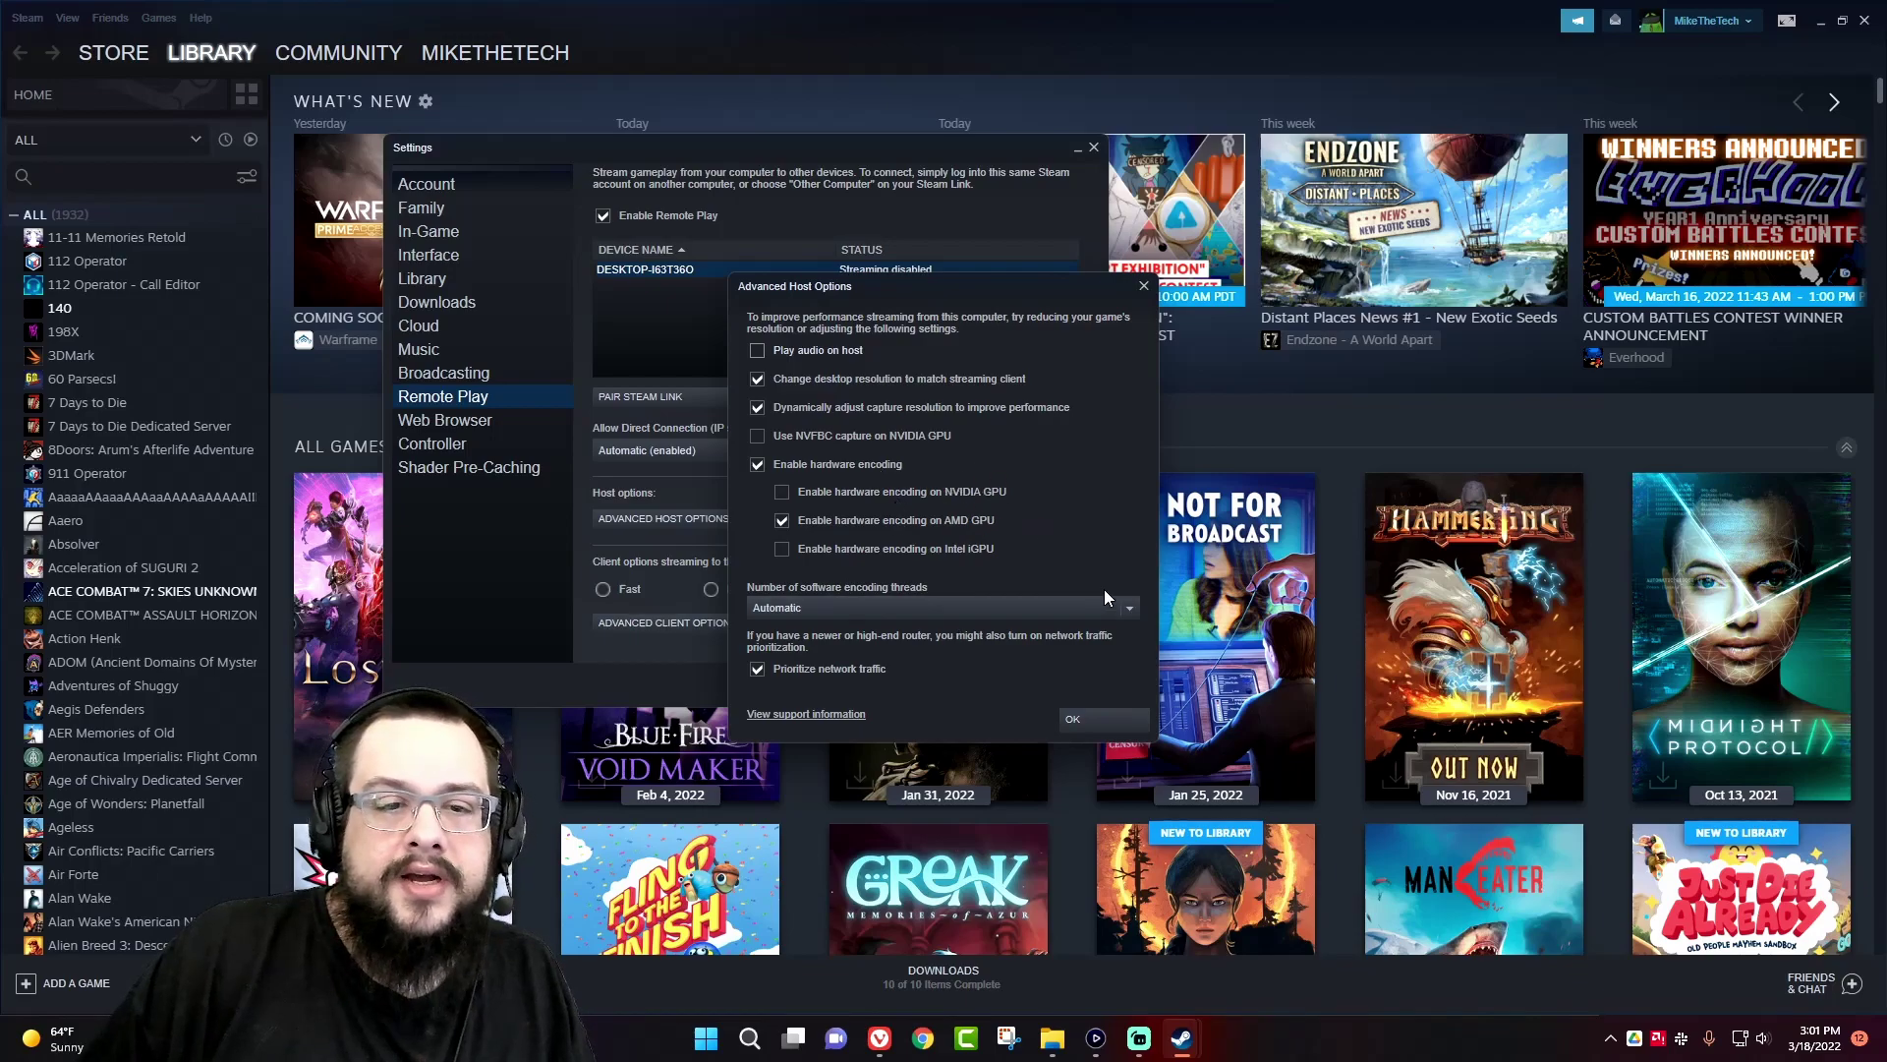
Keep encoding threads on Automatic, close host options, and view the second PC full screen.
click(1131, 607)
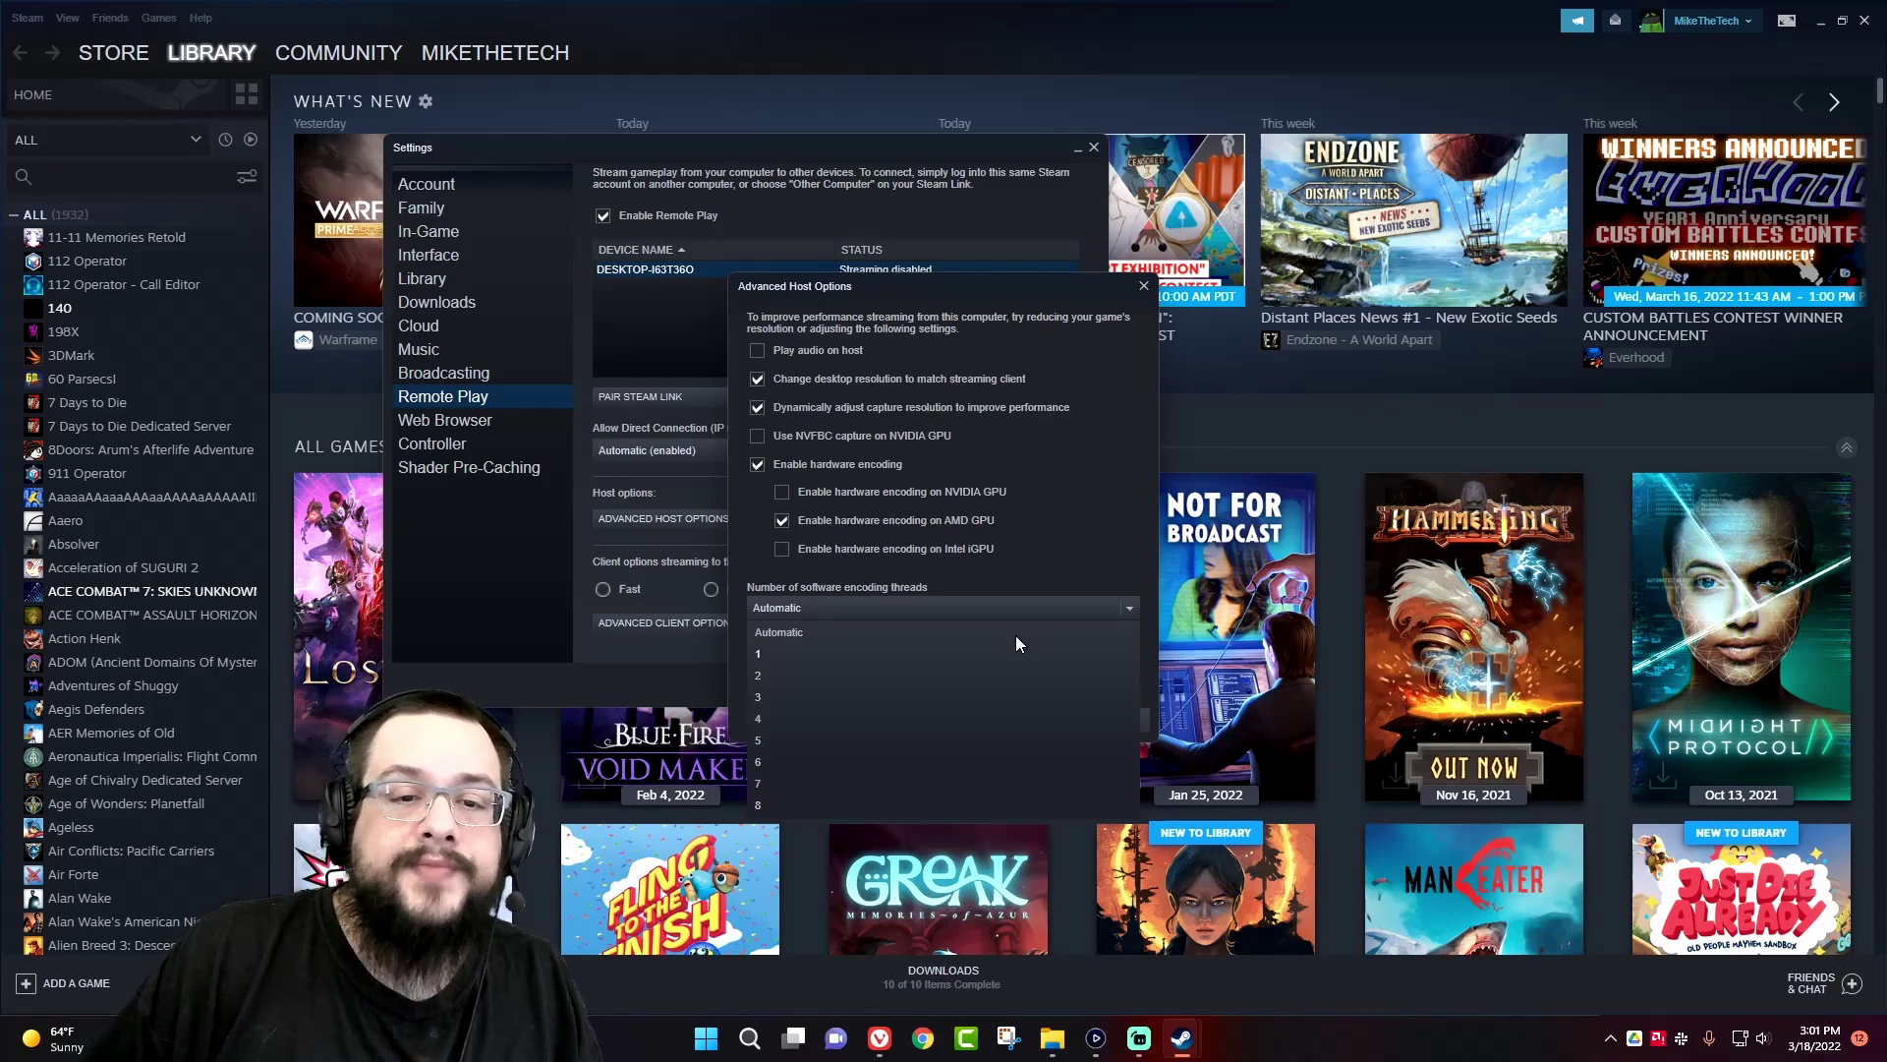
click(1135, 605)
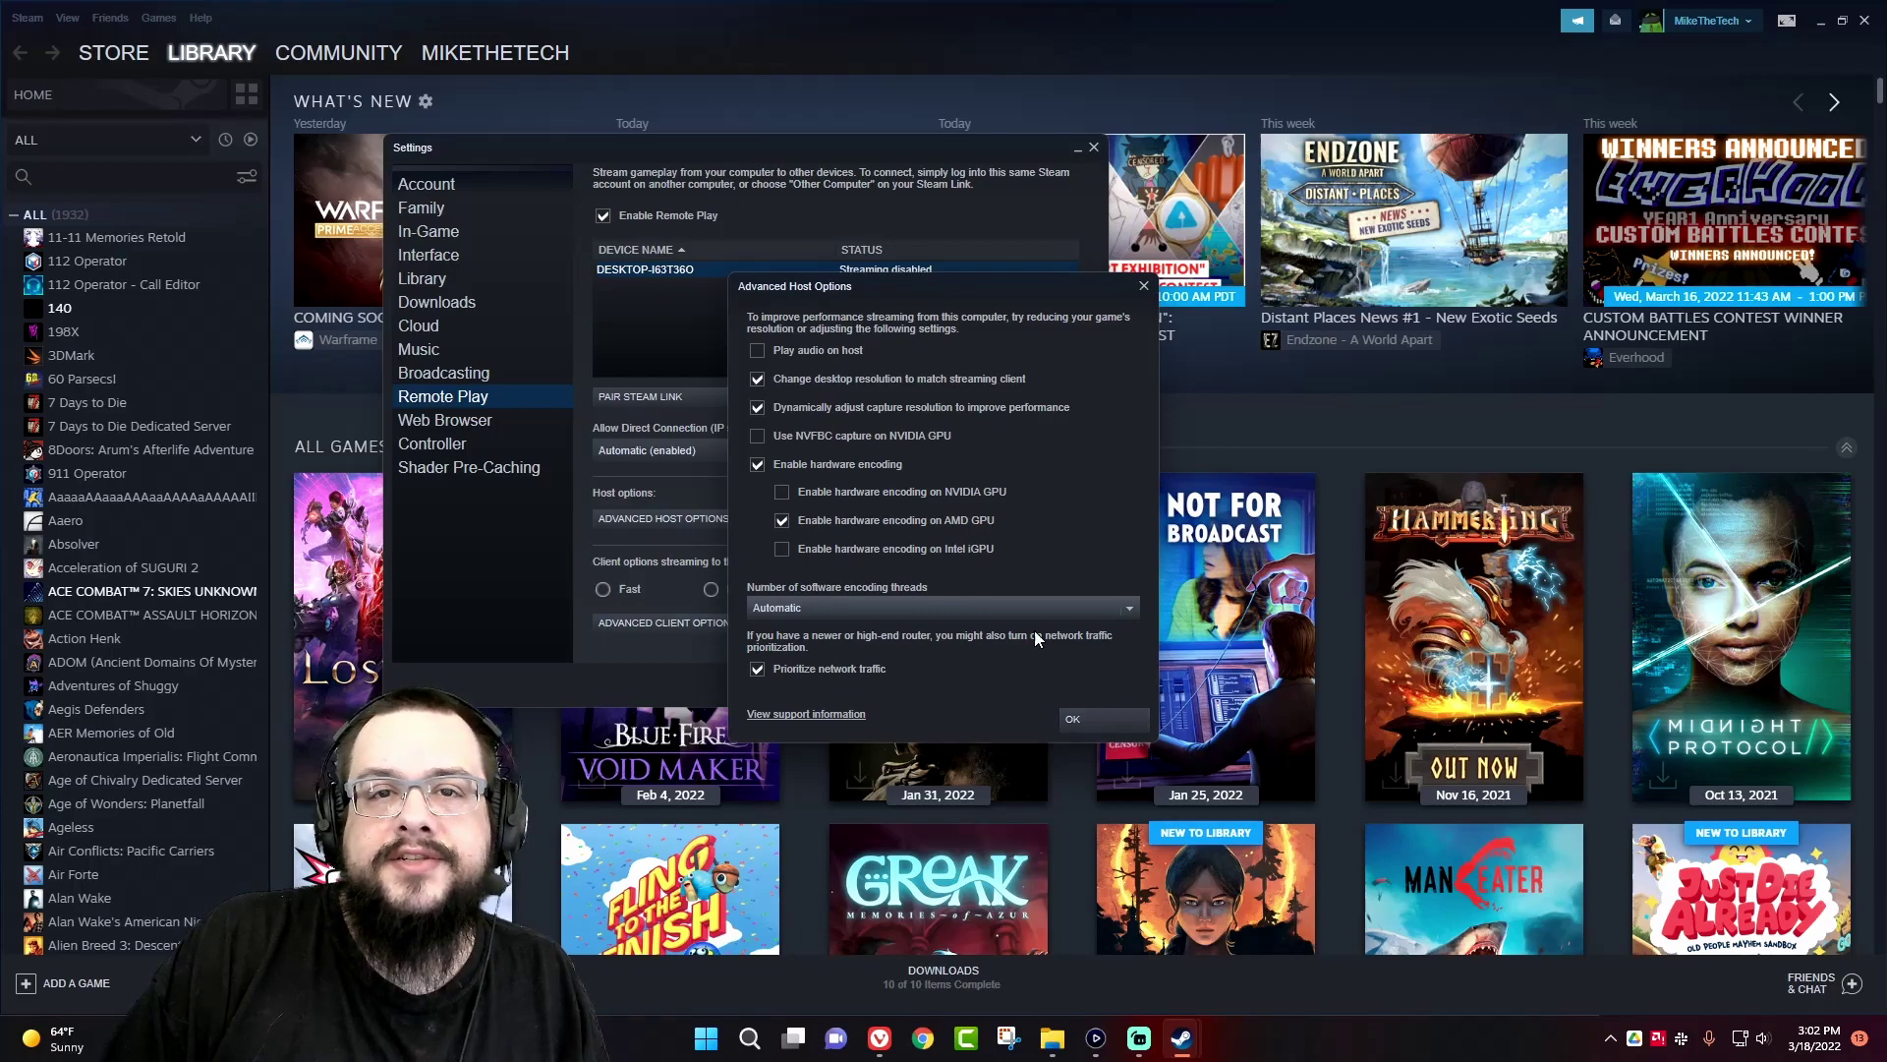
click(1063, 721)
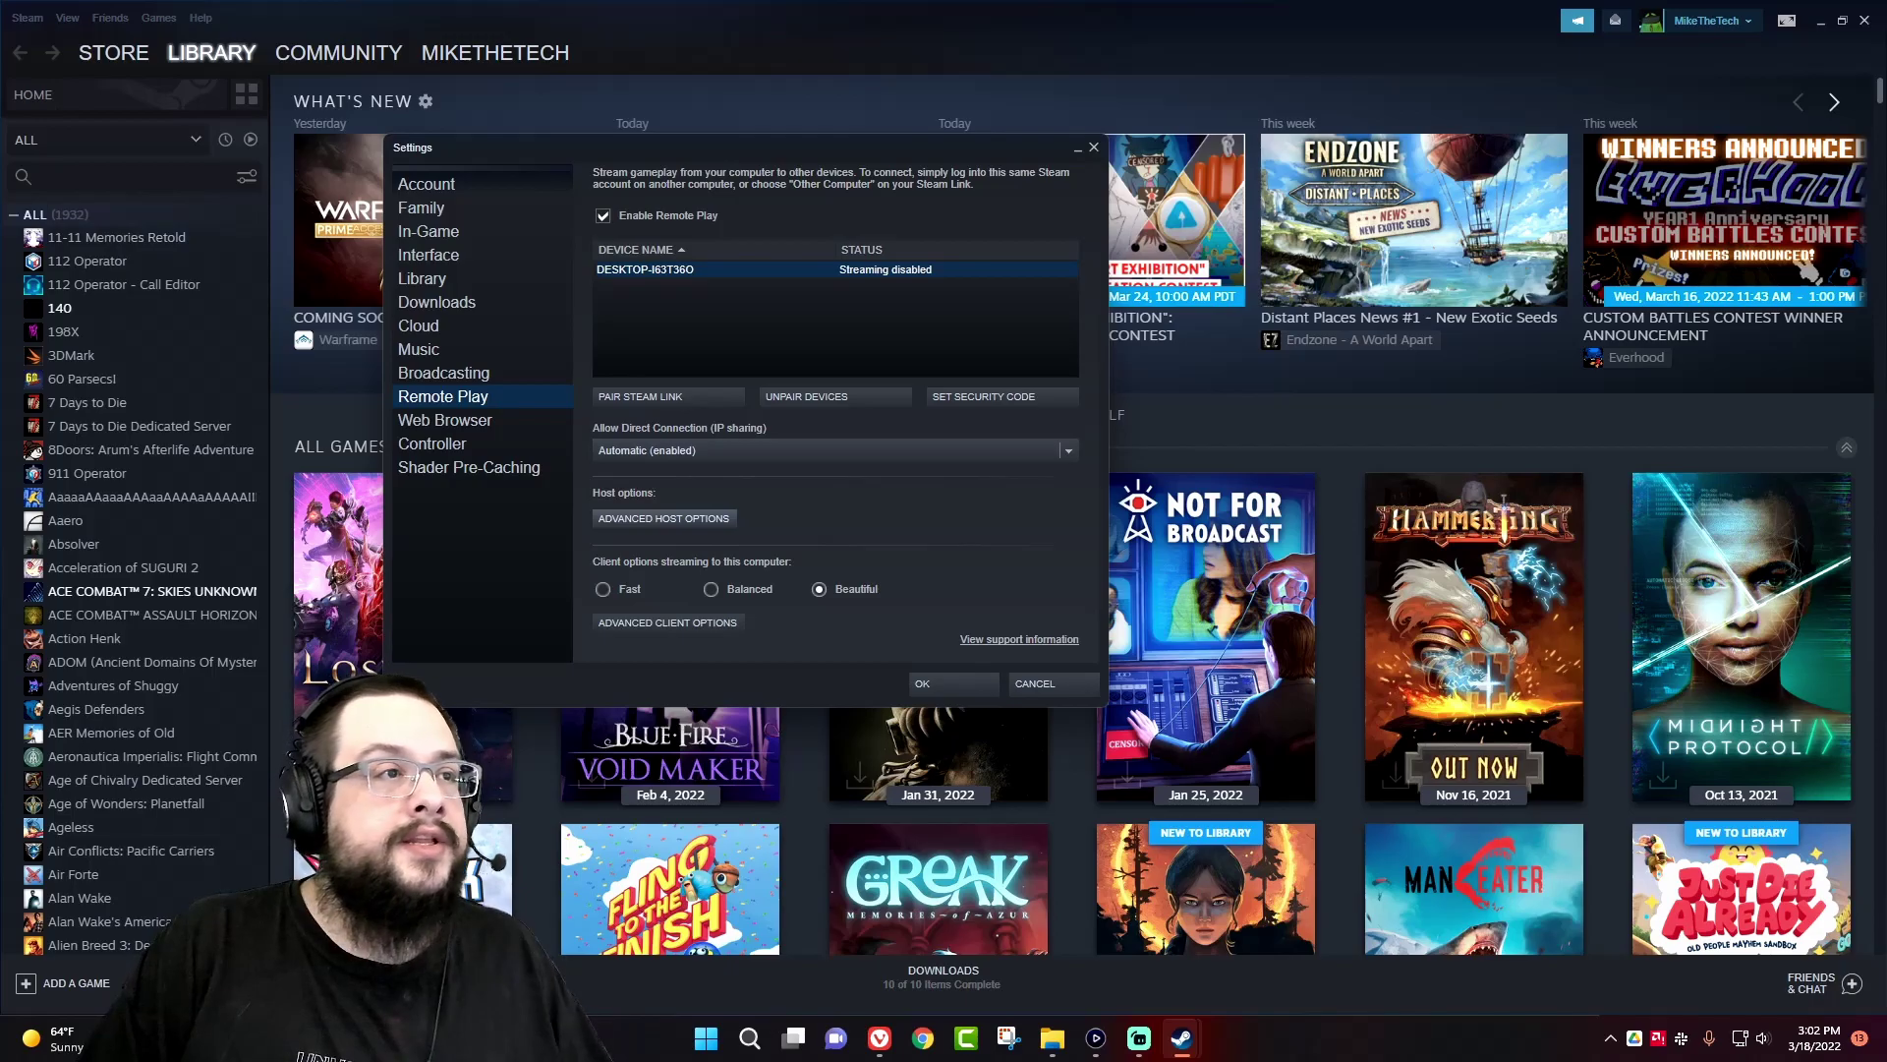
click(1096, 1038)
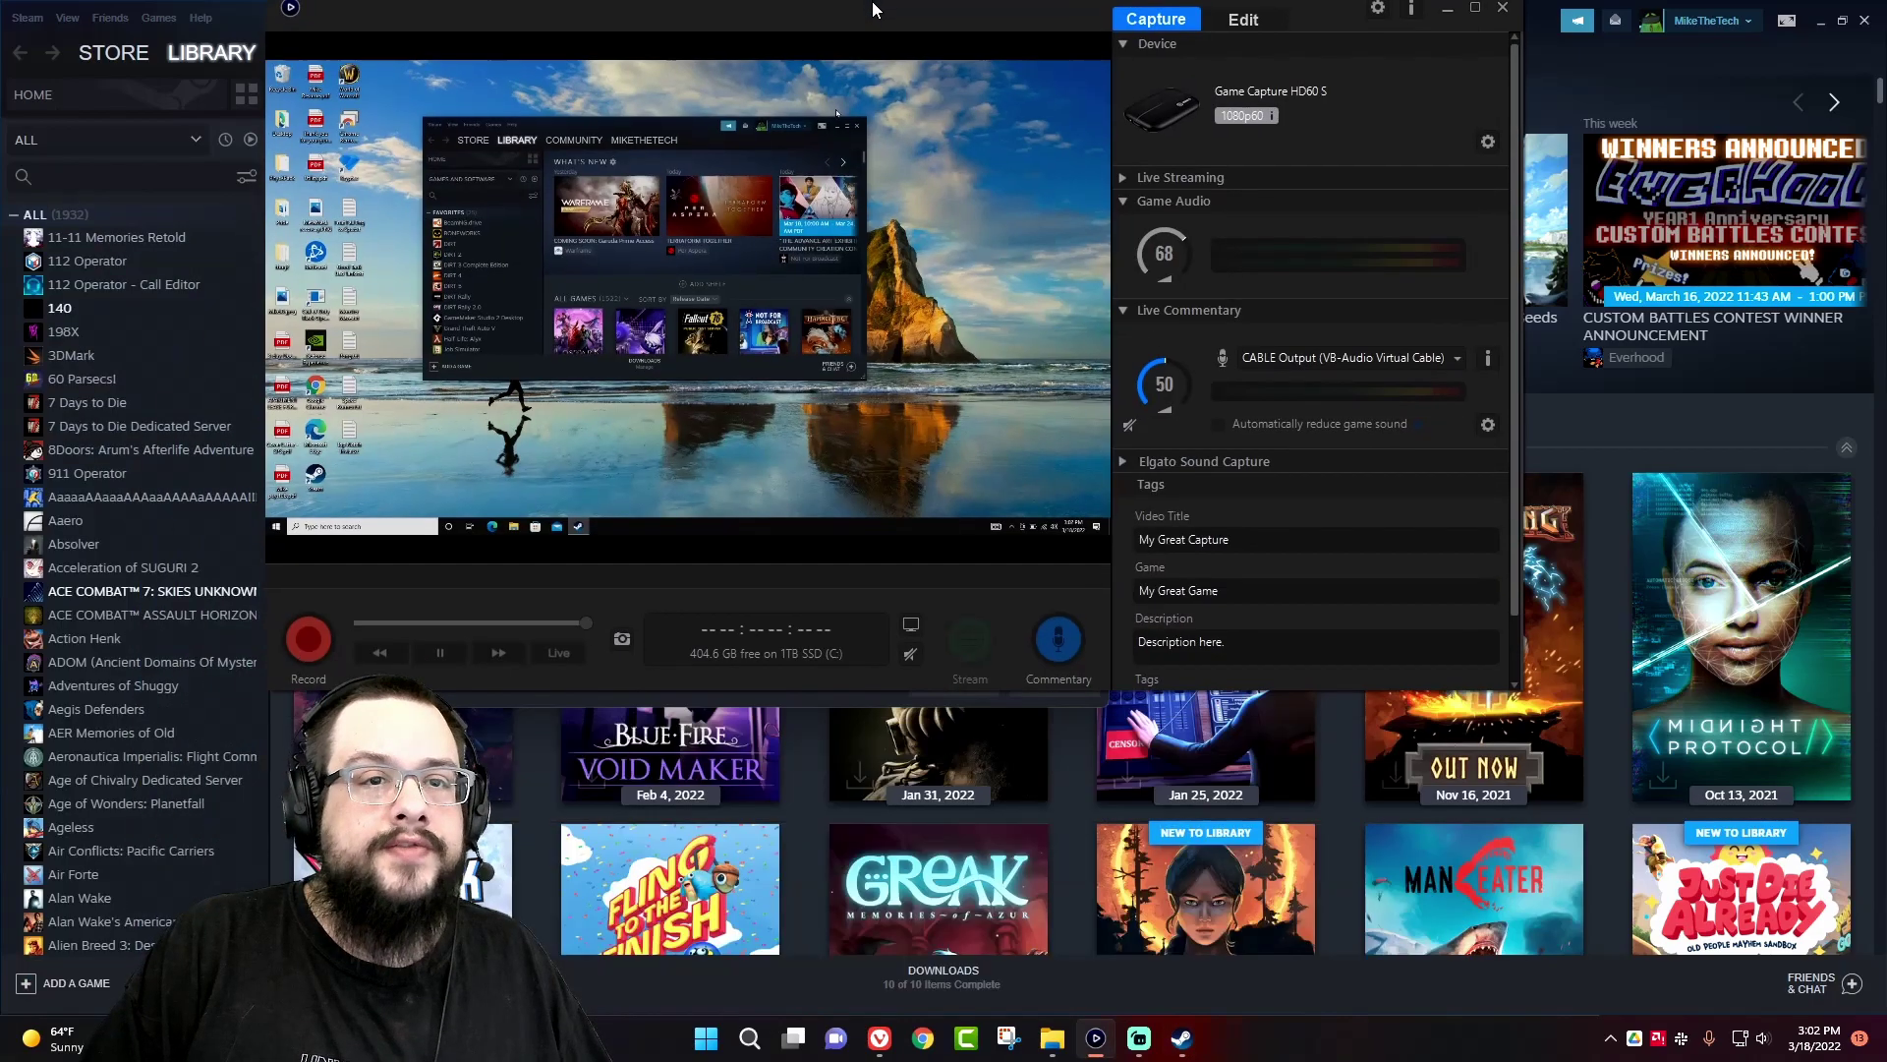
double_click(802, 227)
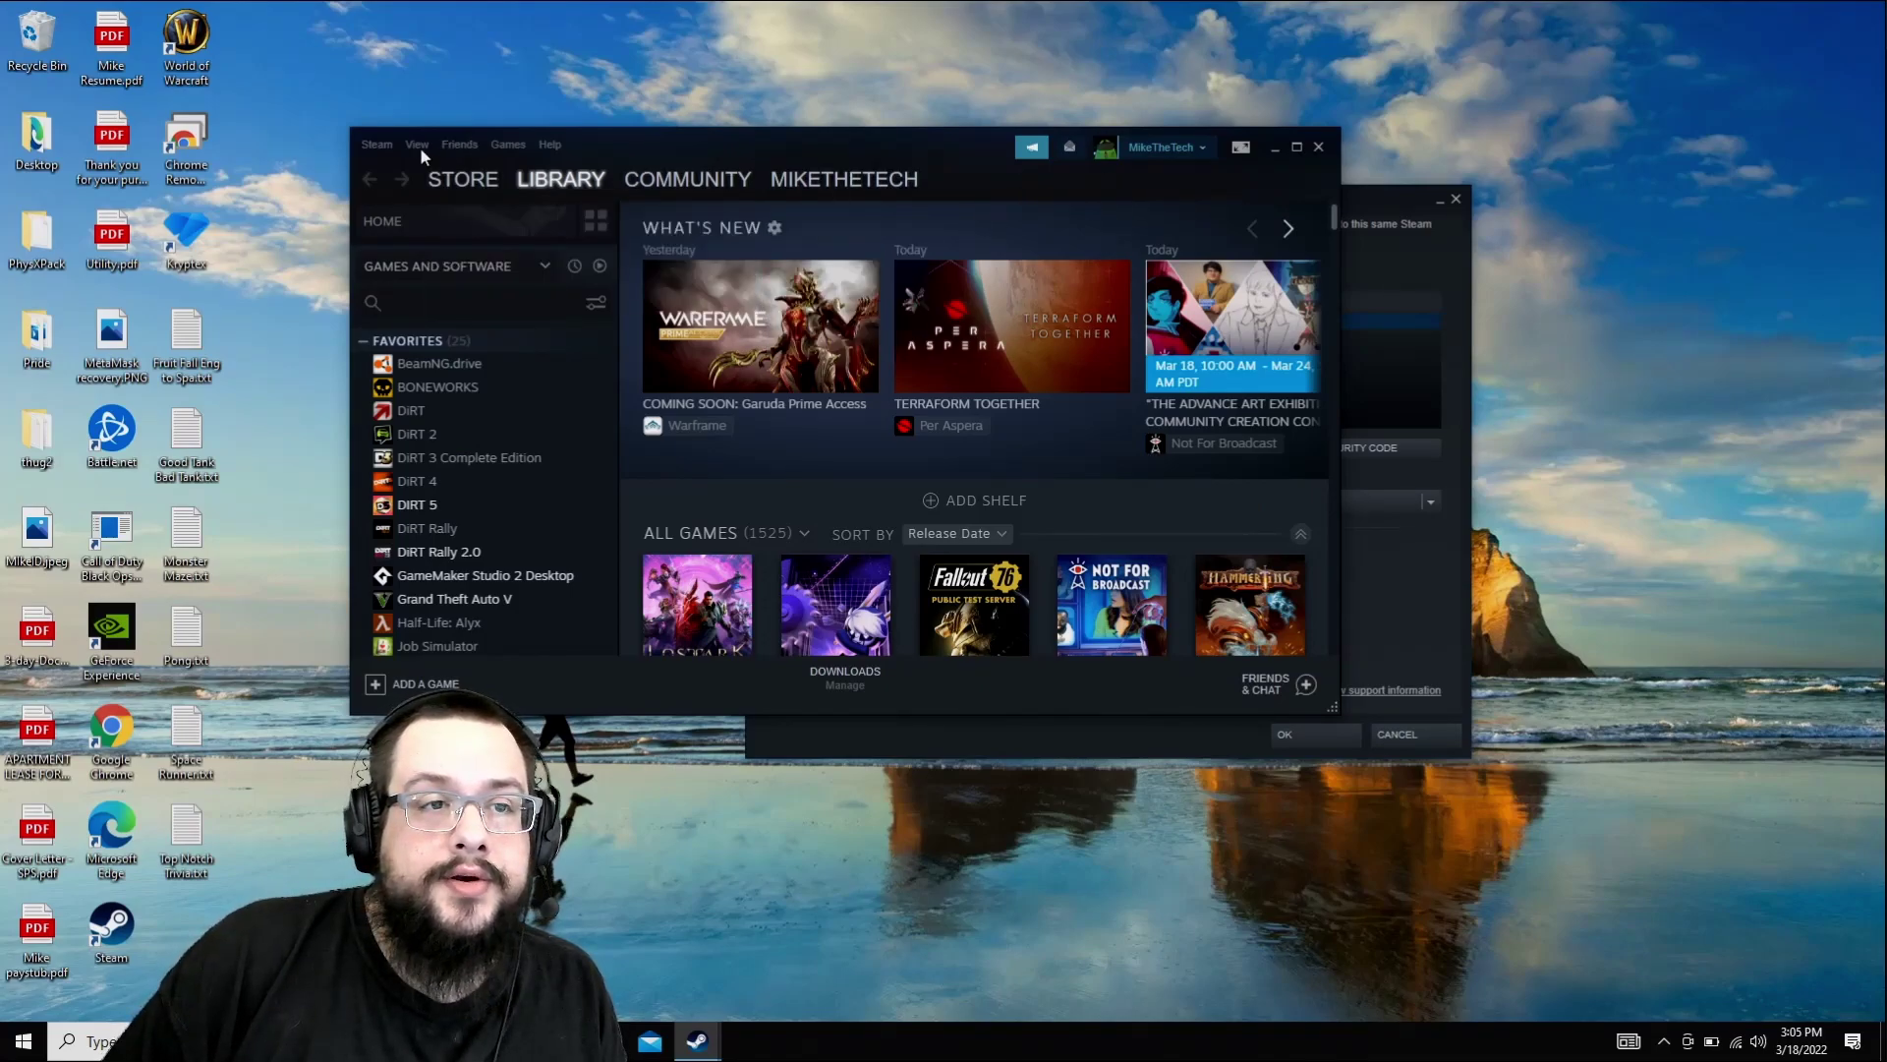
On the second PC, tick Enable Remote Play, select DESKTOP-QD1CP42, and close settings with OK.
click(364, 143)
click(404, 251)
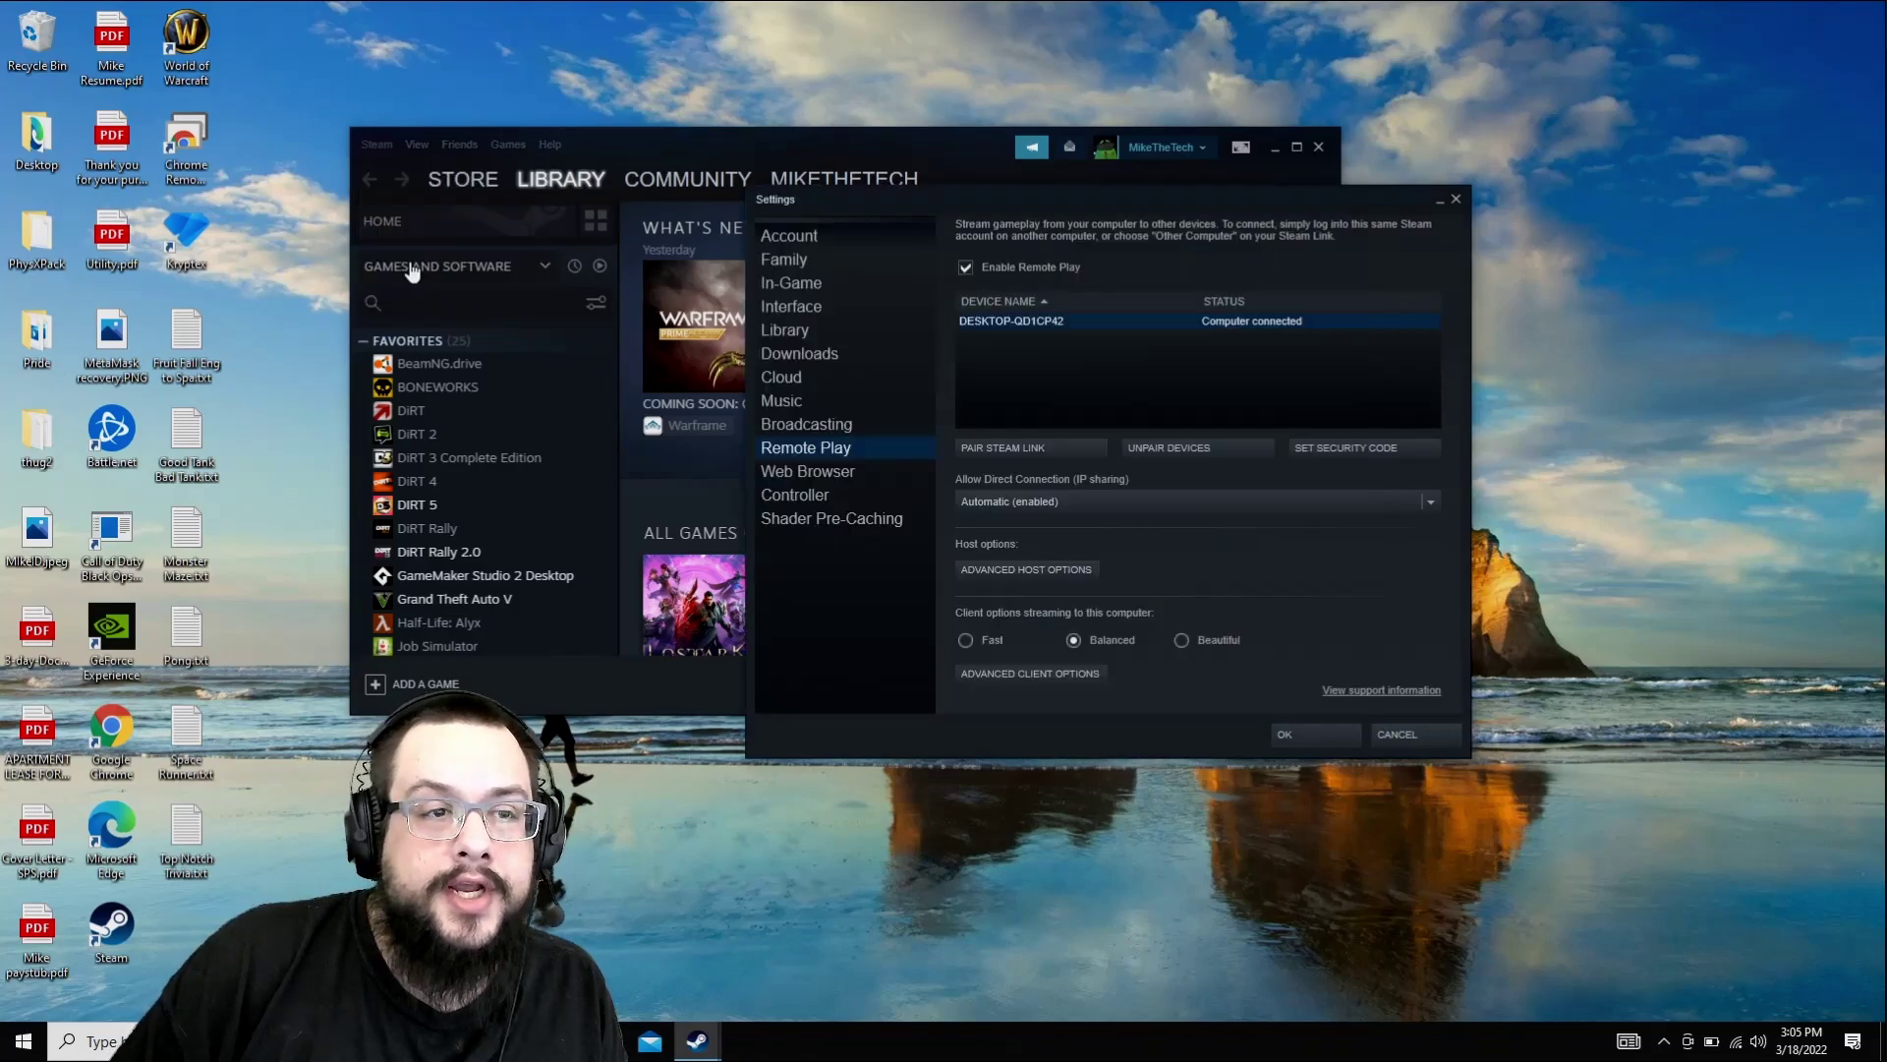
click(968, 267)
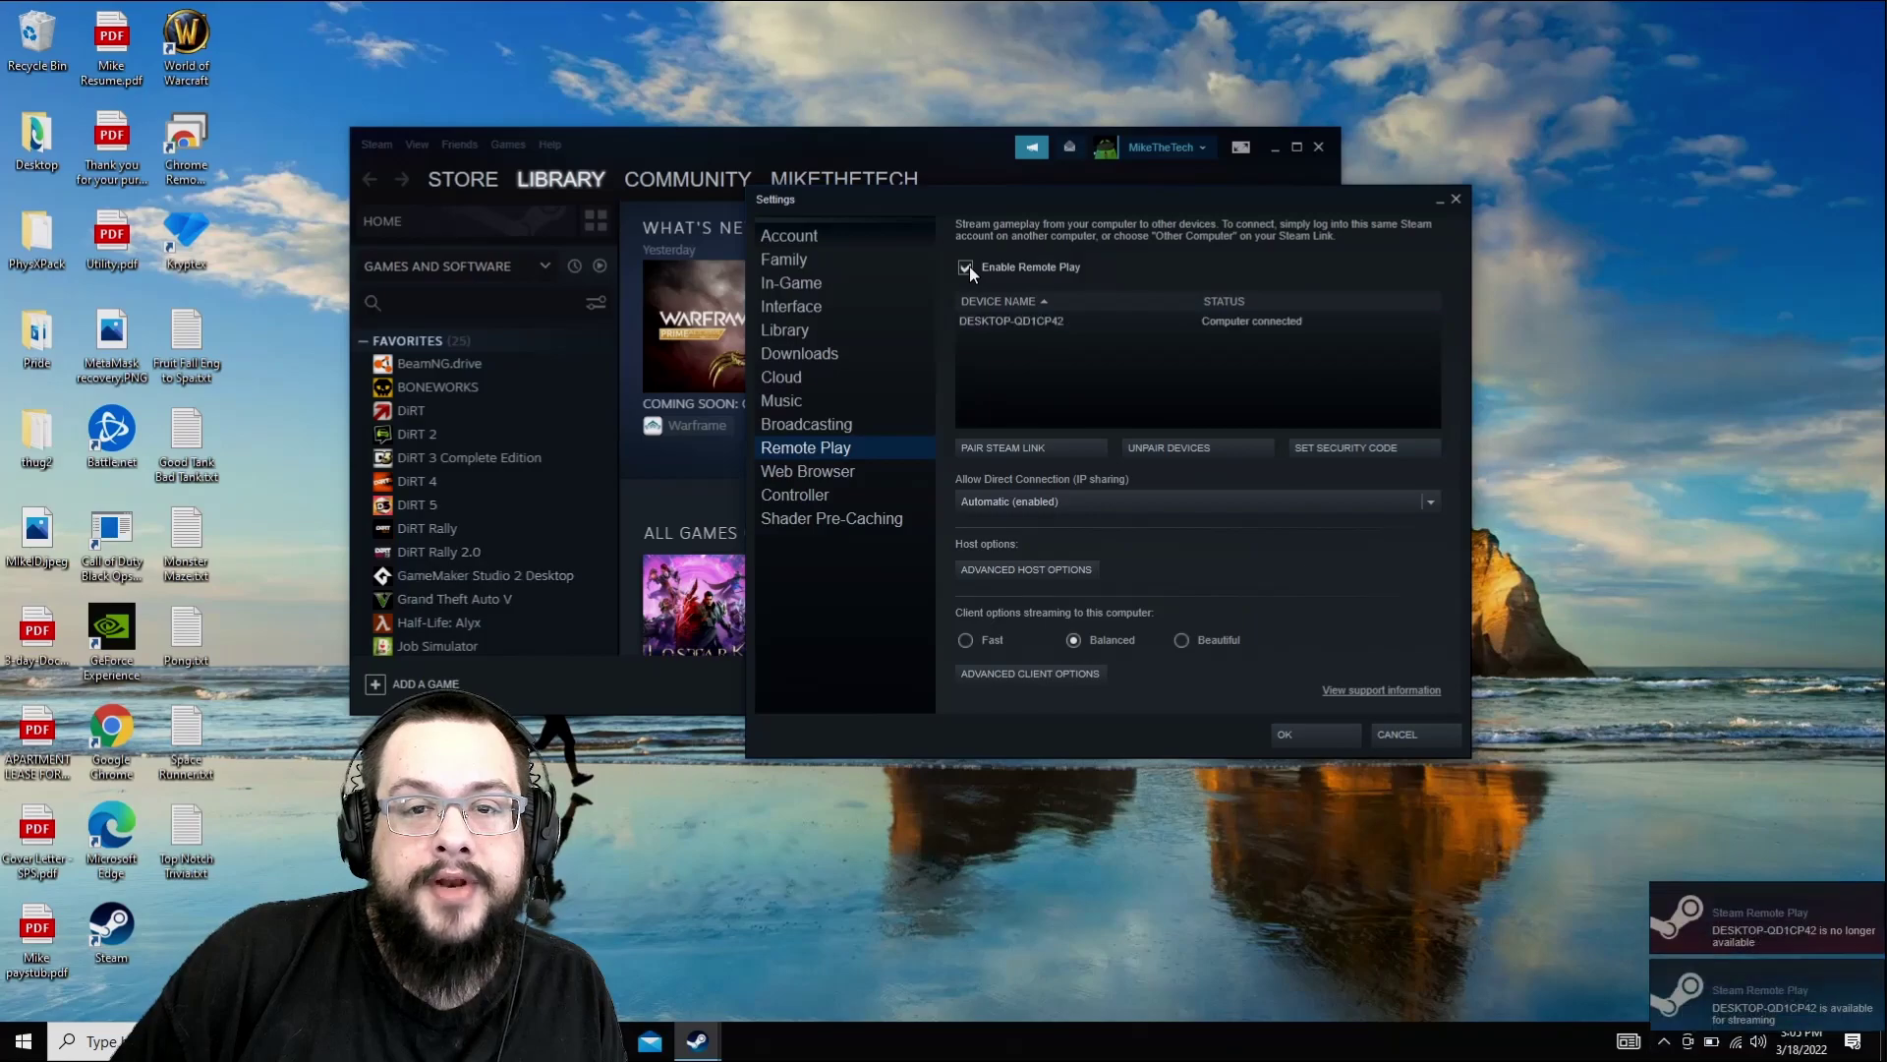
click(1101, 317)
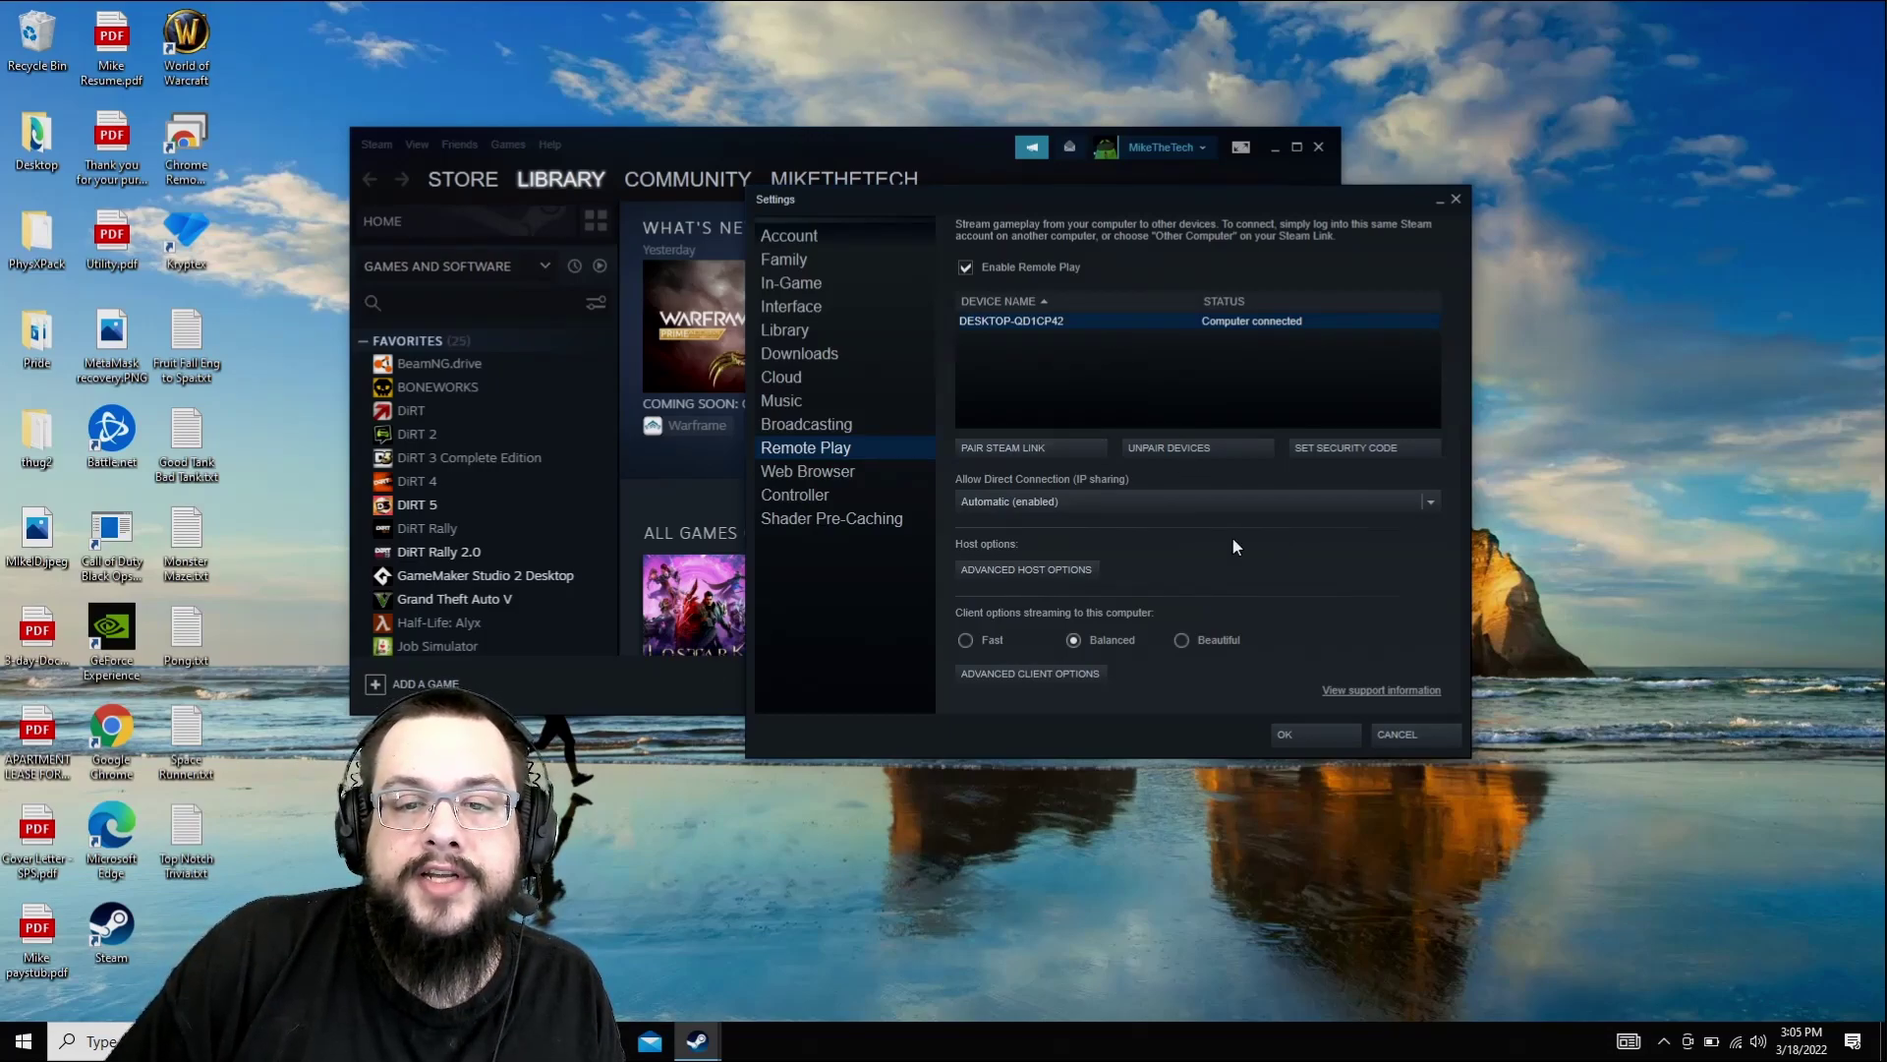
click(1317, 735)
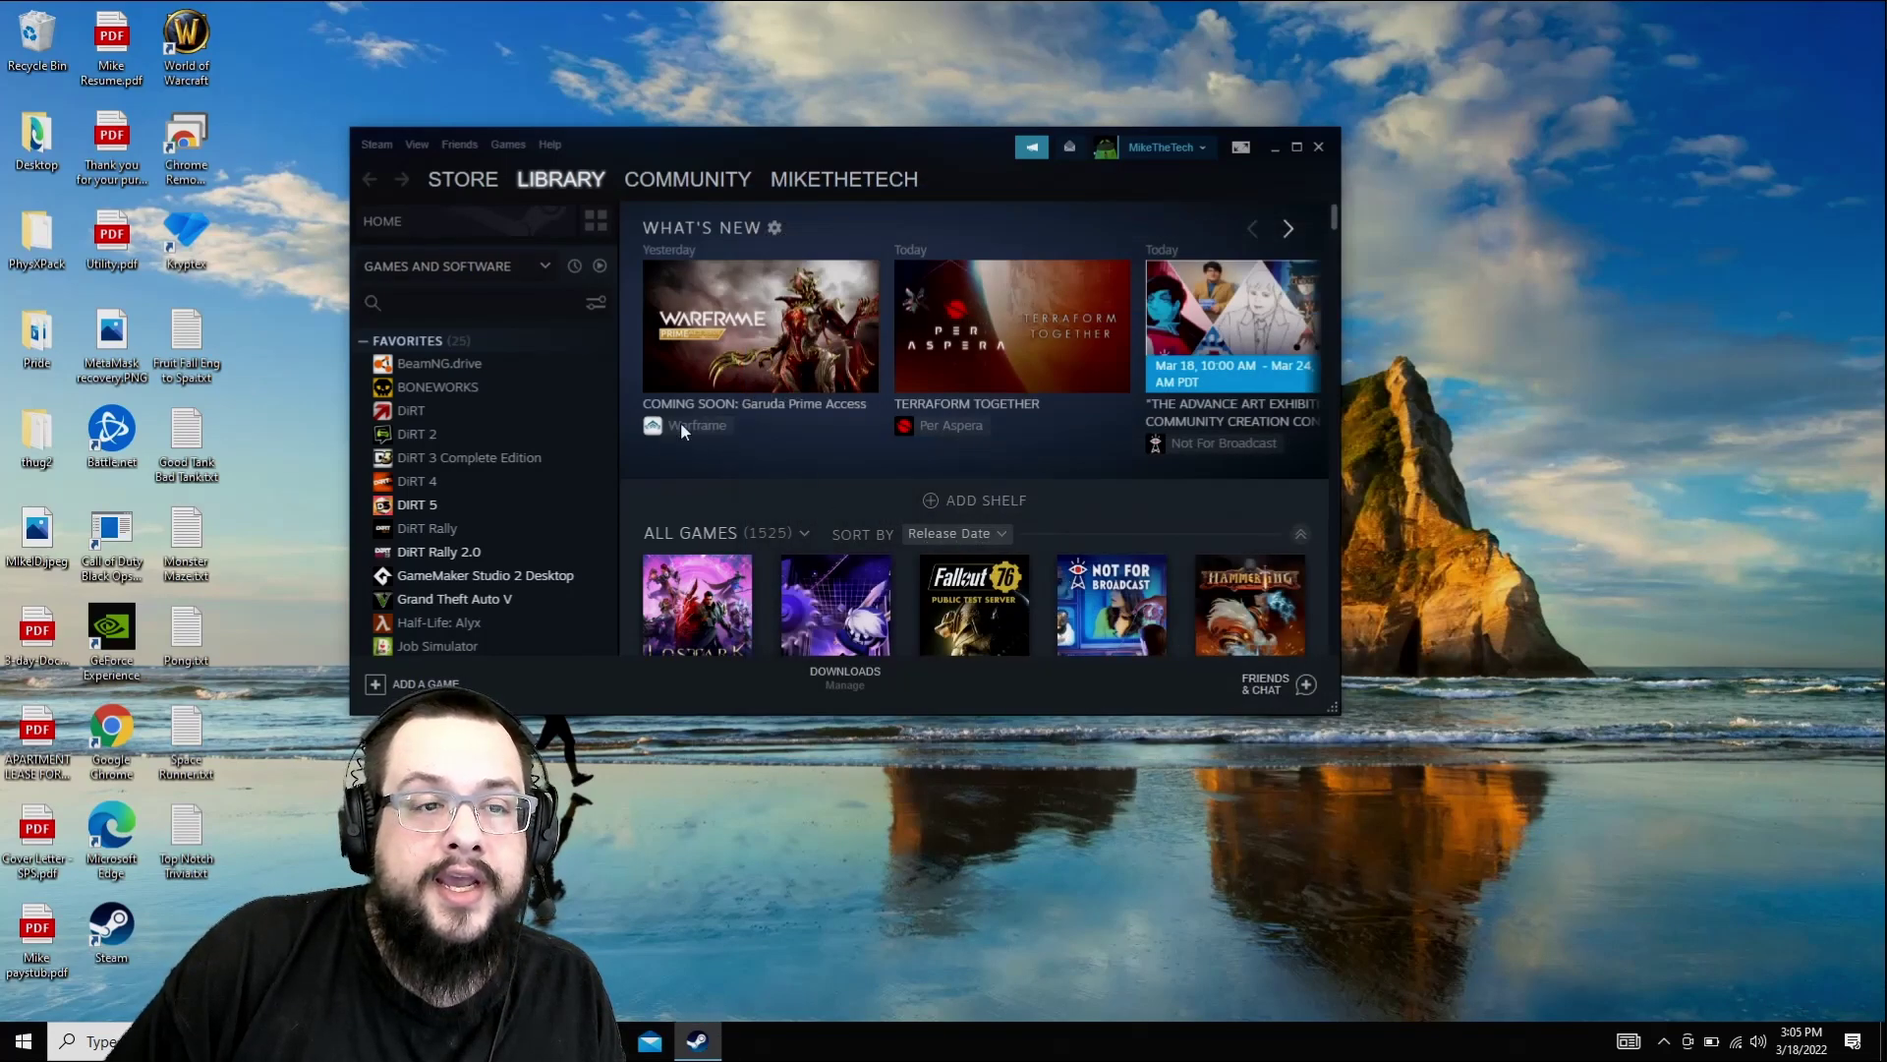
On the DiRT Rally 2.0 page, switch from this computer to streaming from DESKTOP-QD1CP42.
click(466, 557)
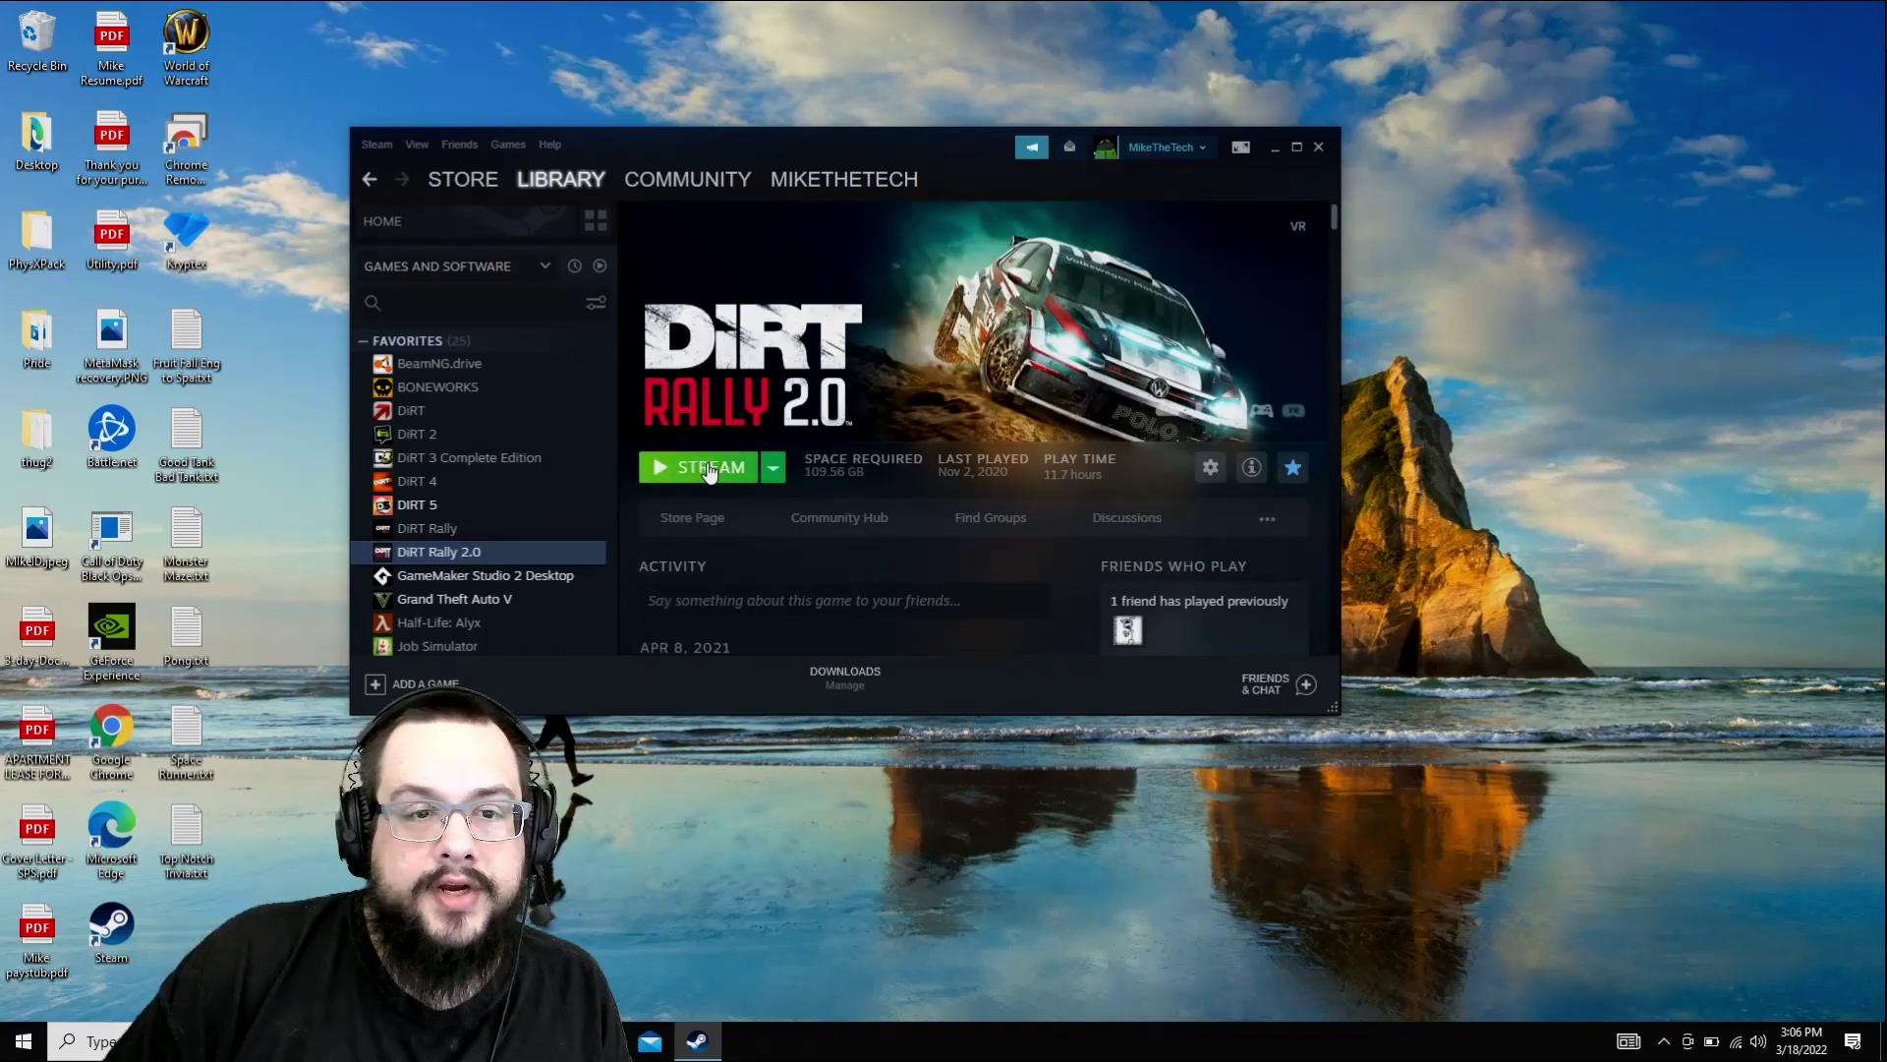
click(775, 470)
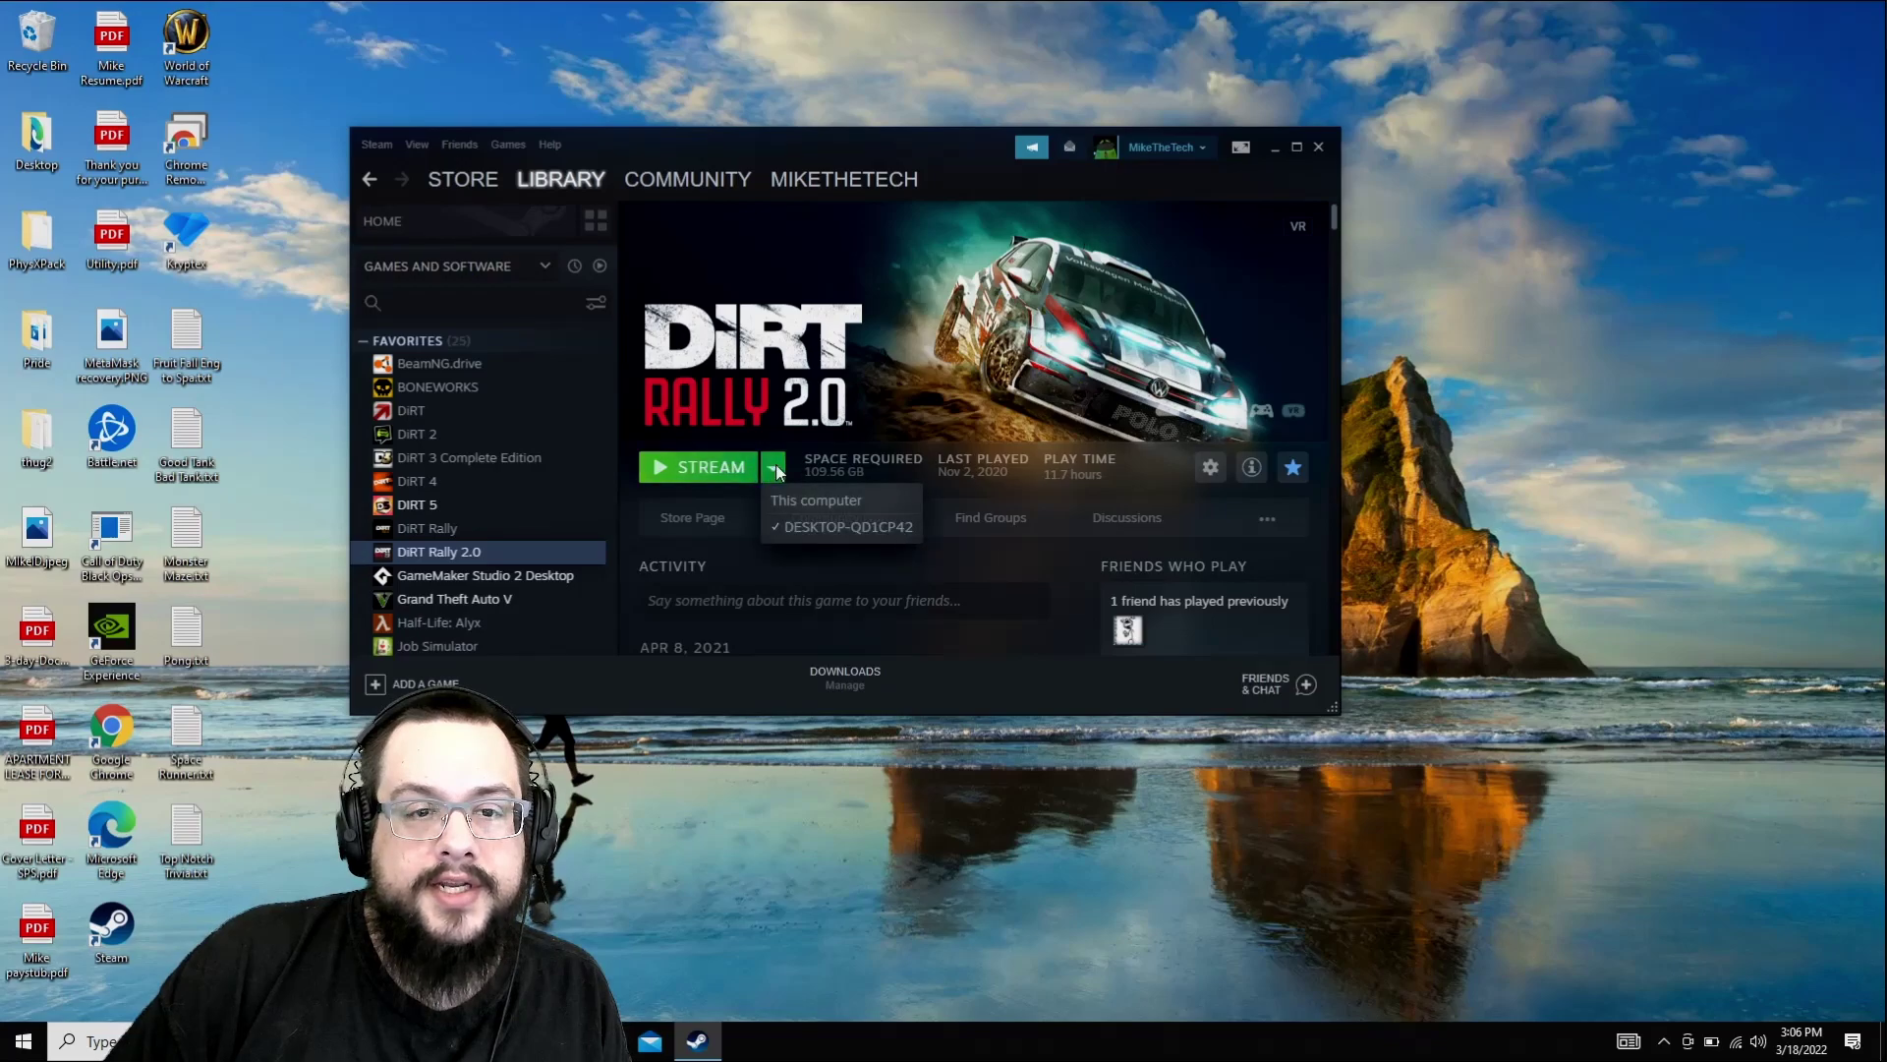
click(821, 500)
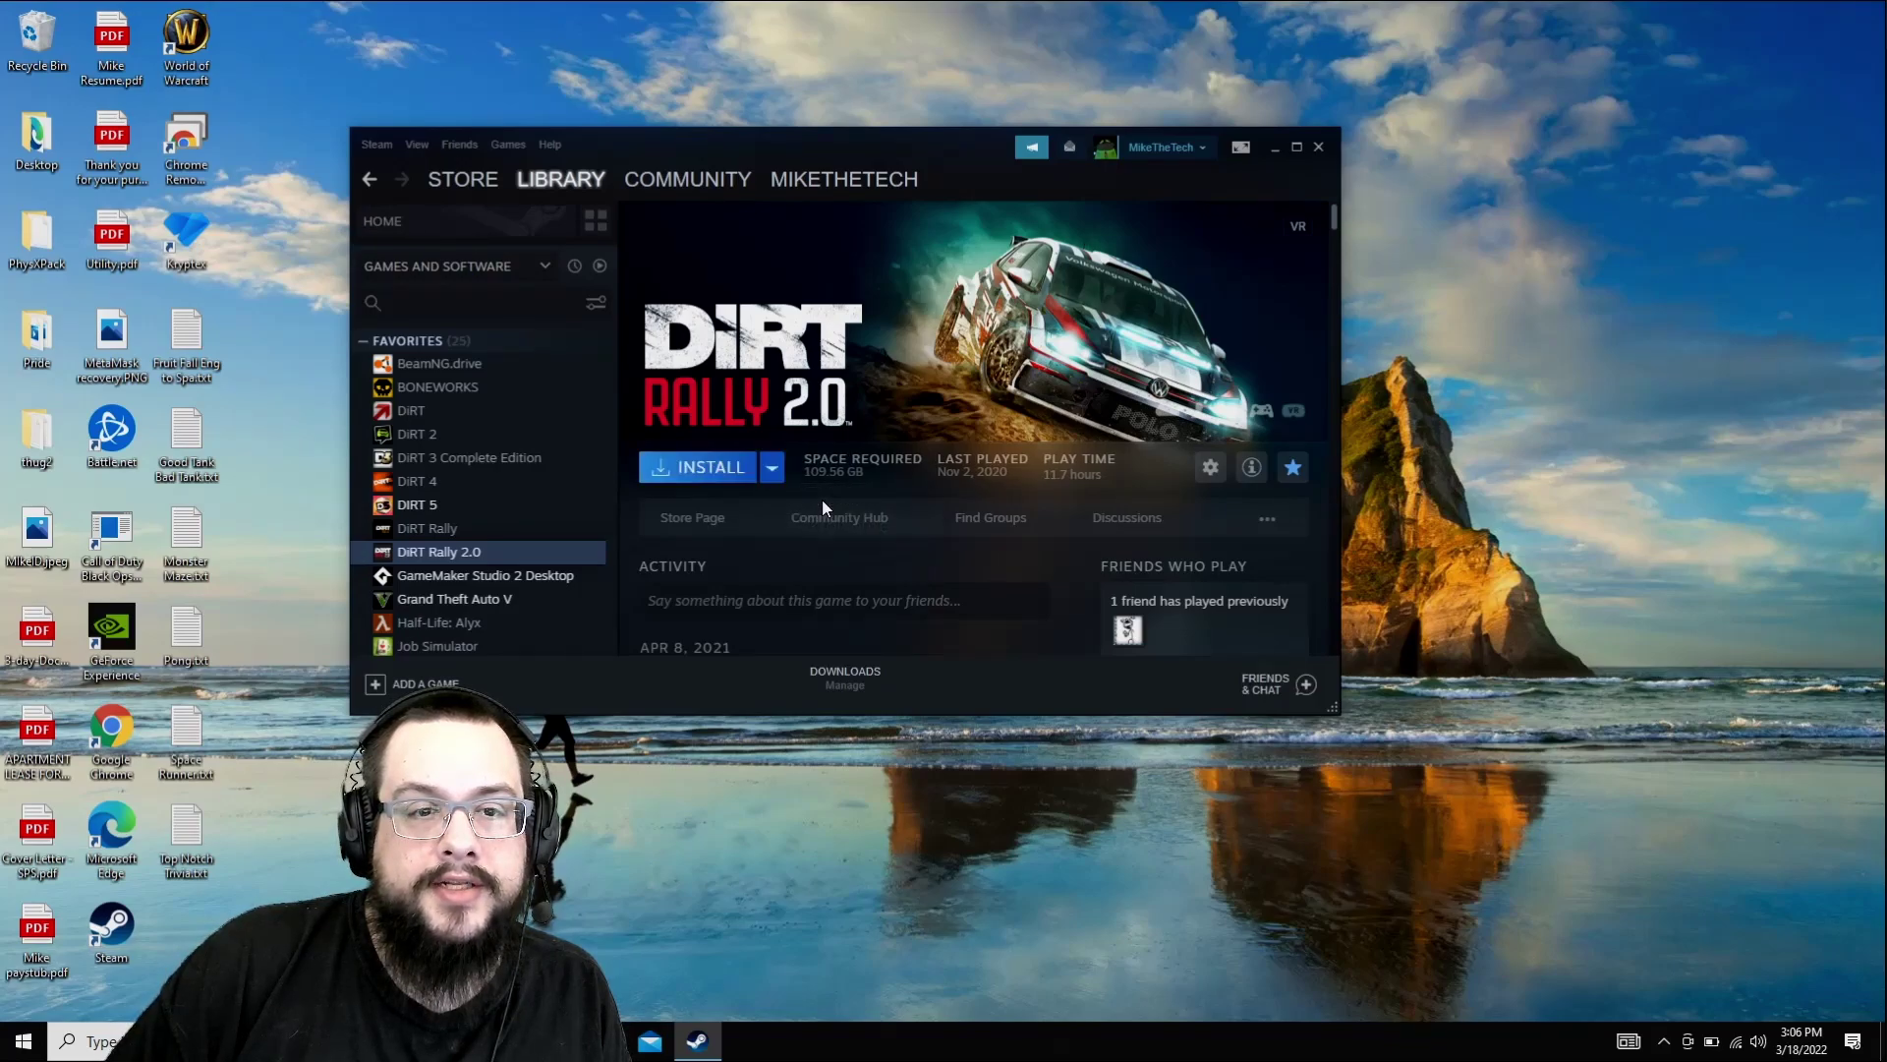
click(772, 468)
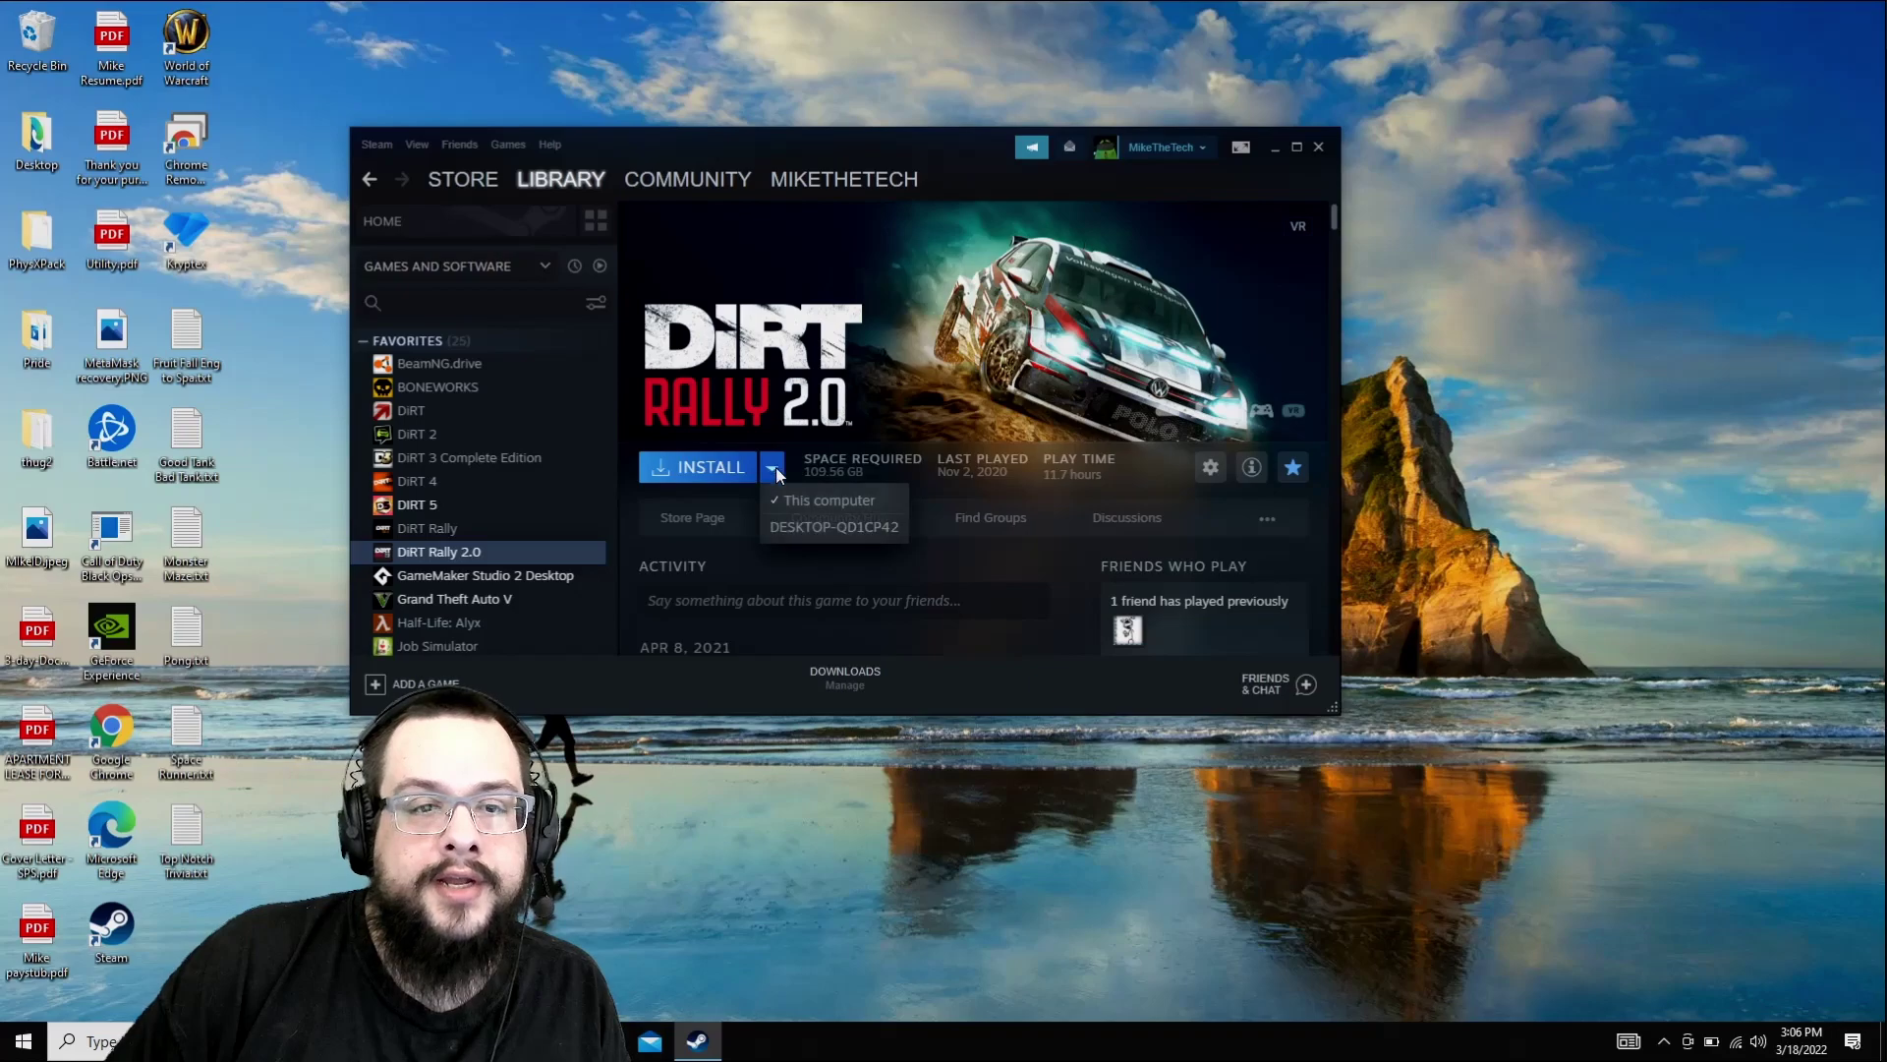
click(816, 526)
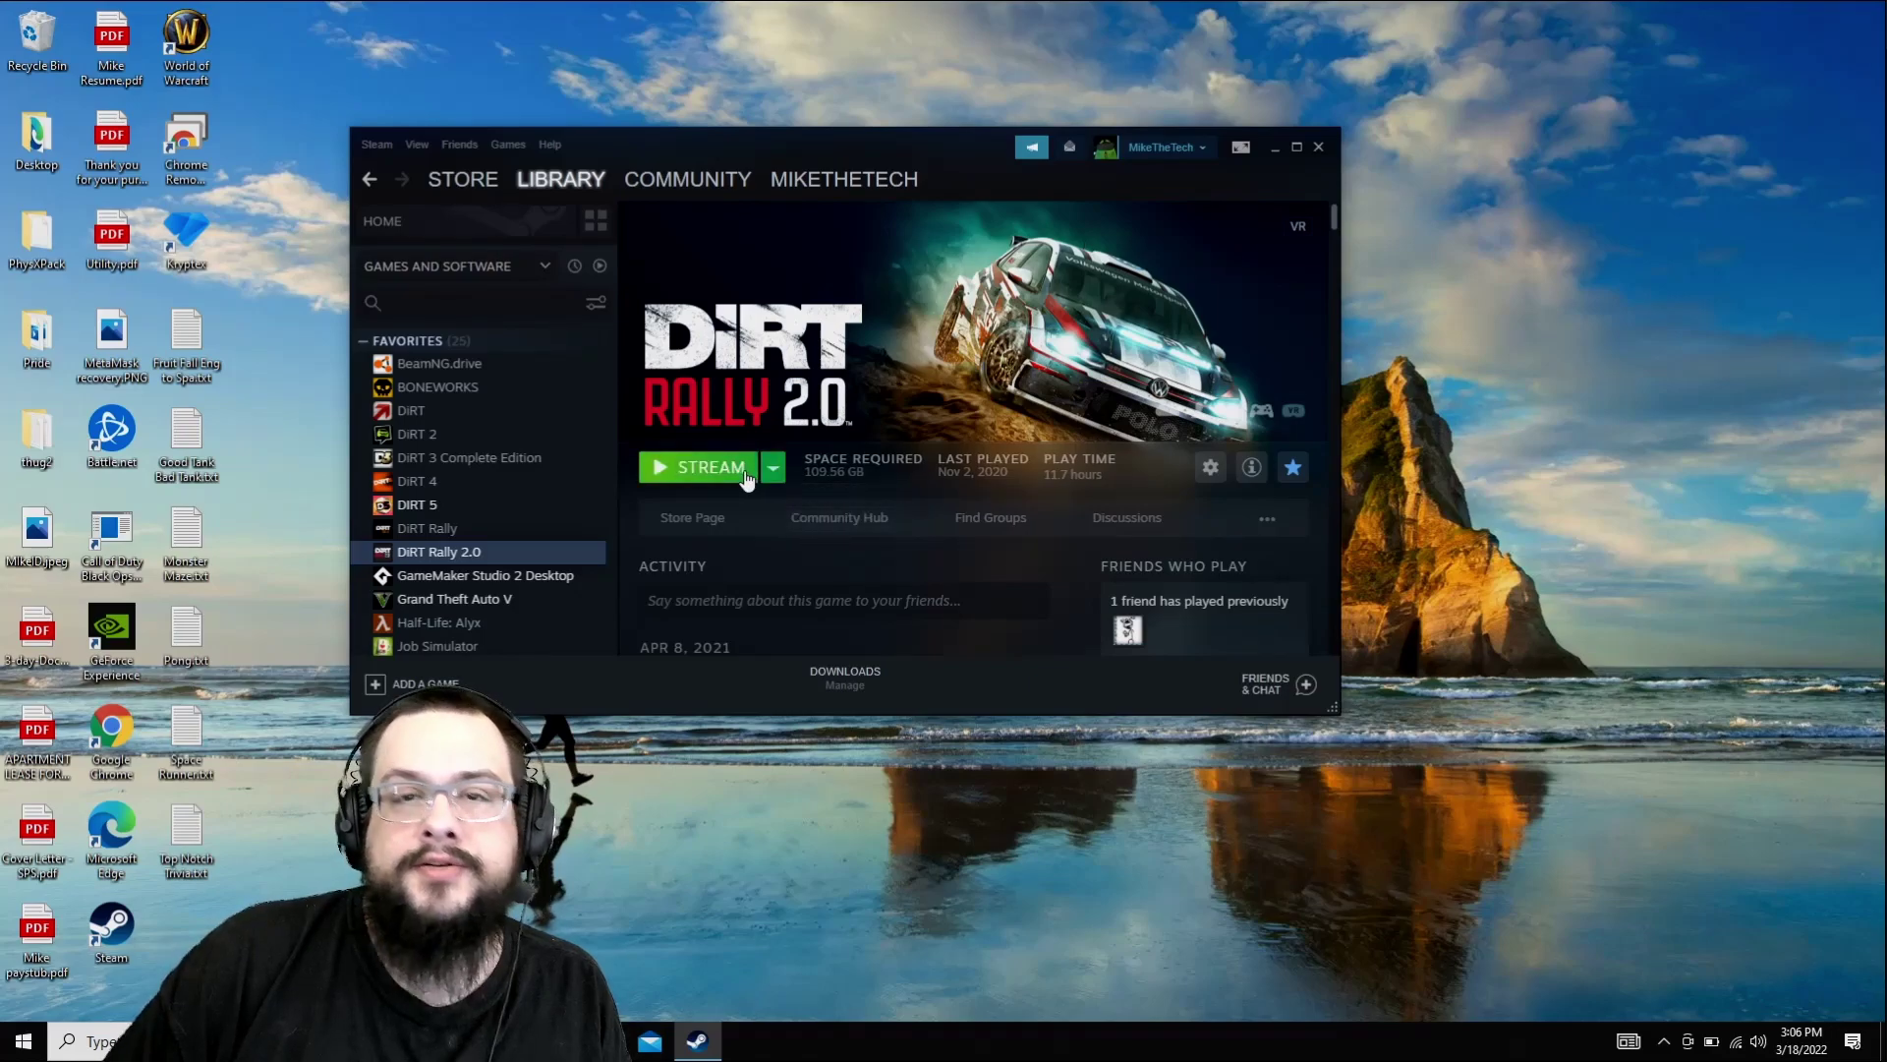